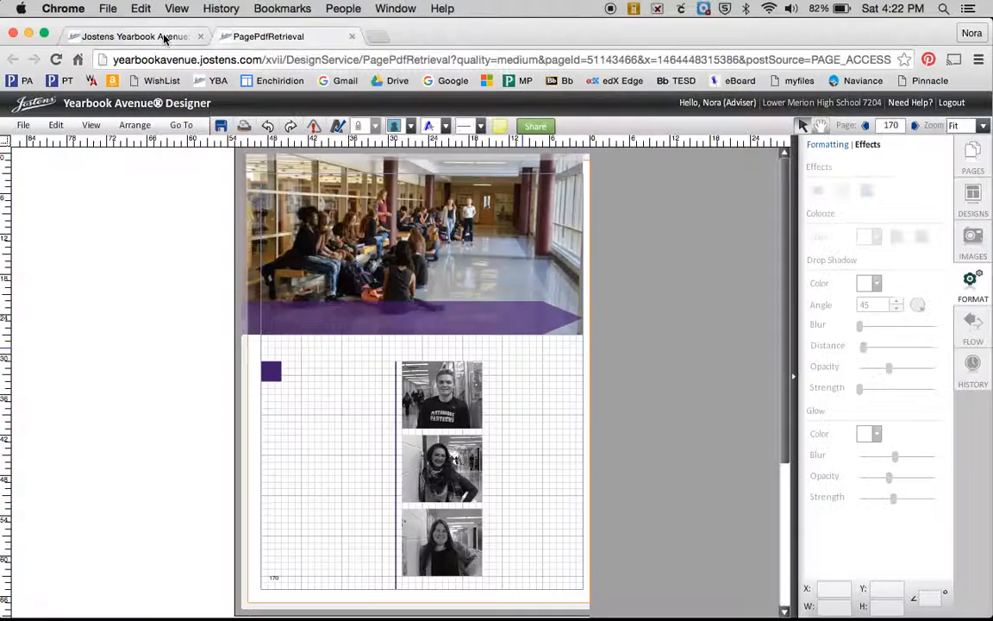
Step: Add a text box below the hallway photo and replace its placeholder text with the teacher's name followed by PRACTICE PAGE
{"action": "left_click", "coordinate": [160, 37]}
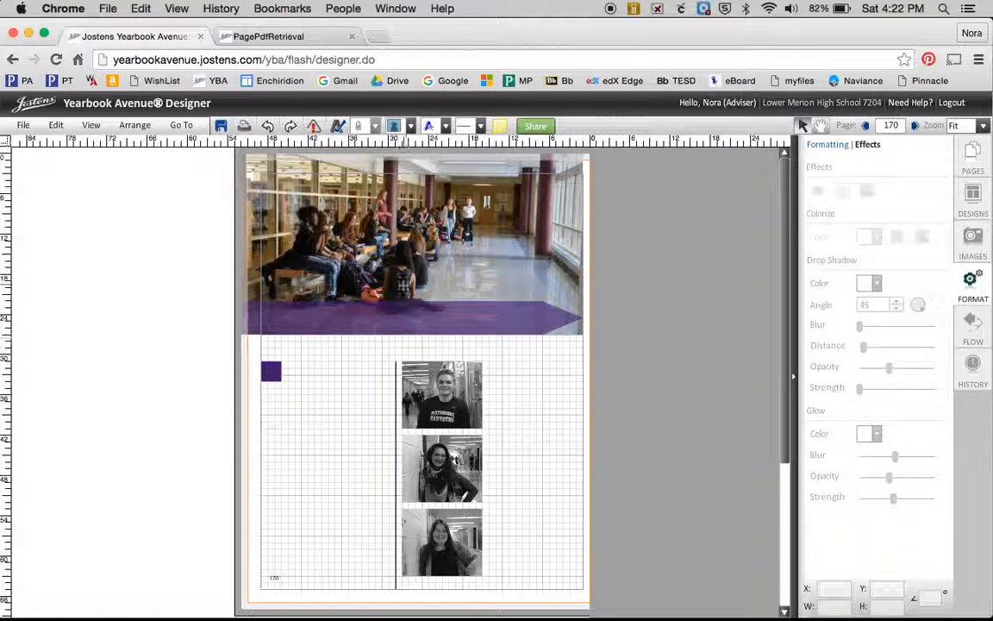
{"action": "left_click", "coordinate": [431, 129]}
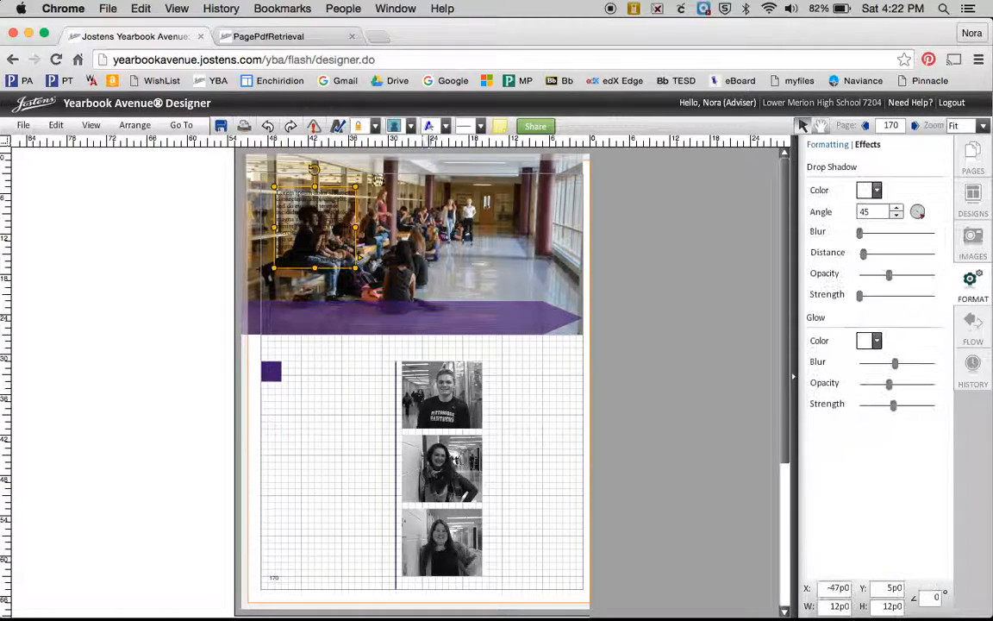
{"action": "left_click_drag", "start_coordinate": [331, 187], "coordinate": [350, 351]}
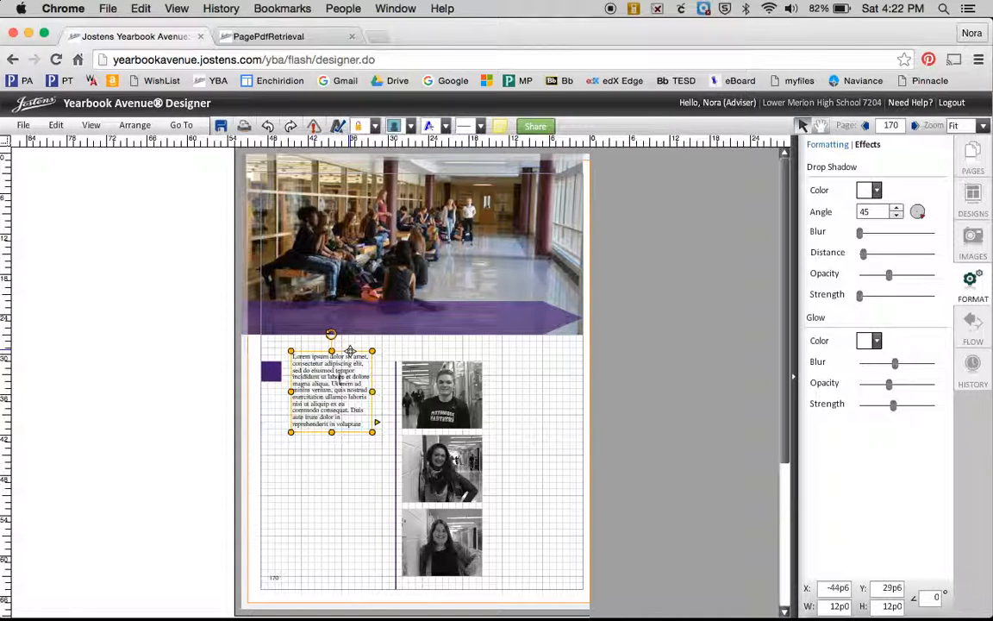
{"action": "triple_click", "coordinate": [348, 406]}
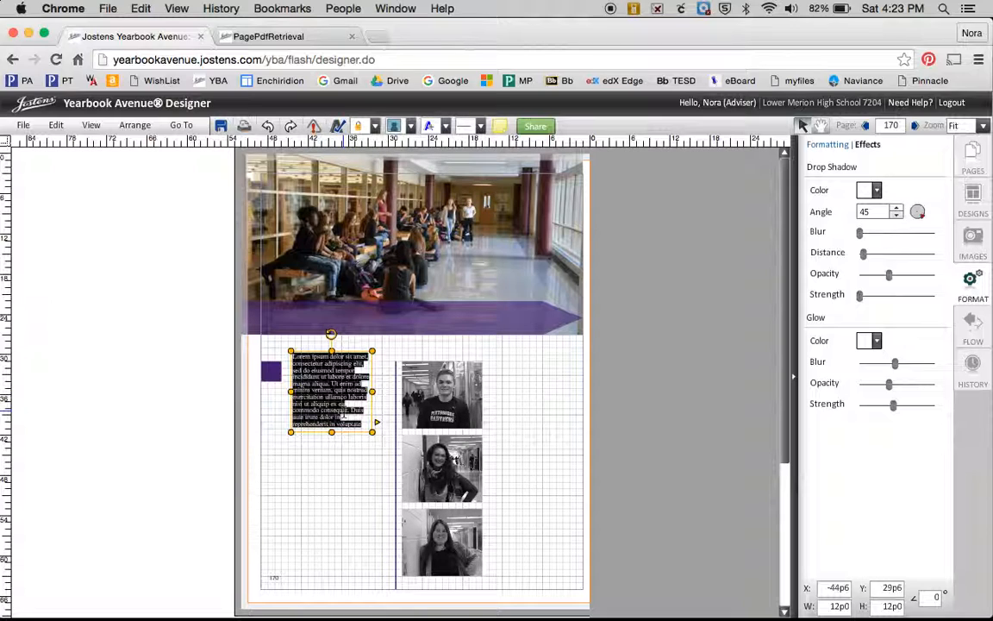
{"action": "type", "text": "MRS. CHRISTMAN'S"}
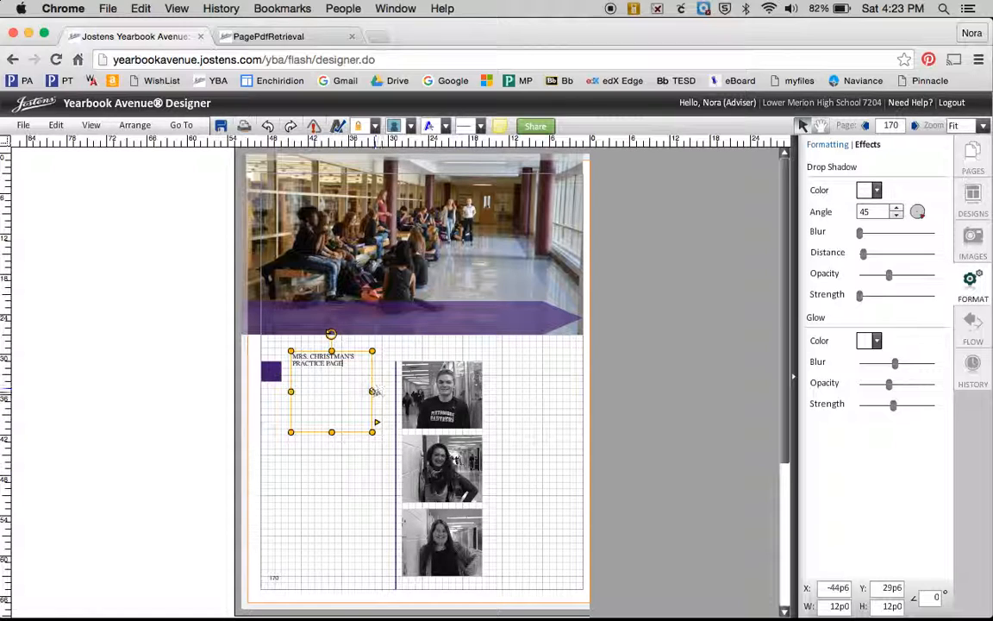
Step: Widen the headline text box to 37p6 and move it up onto the purple arrow banner at Y 22p0
{"action": "left_click_drag", "start_coordinate": [371, 391], "coordinate": [543, 388]}
{"action": "key", "text": "Up"}
{"action": "key", "text": "Up"}
{"action": "key", "text": "Up"}
{"action": "key", "text": "Up"}
{"action": "key", "text": "Up"}
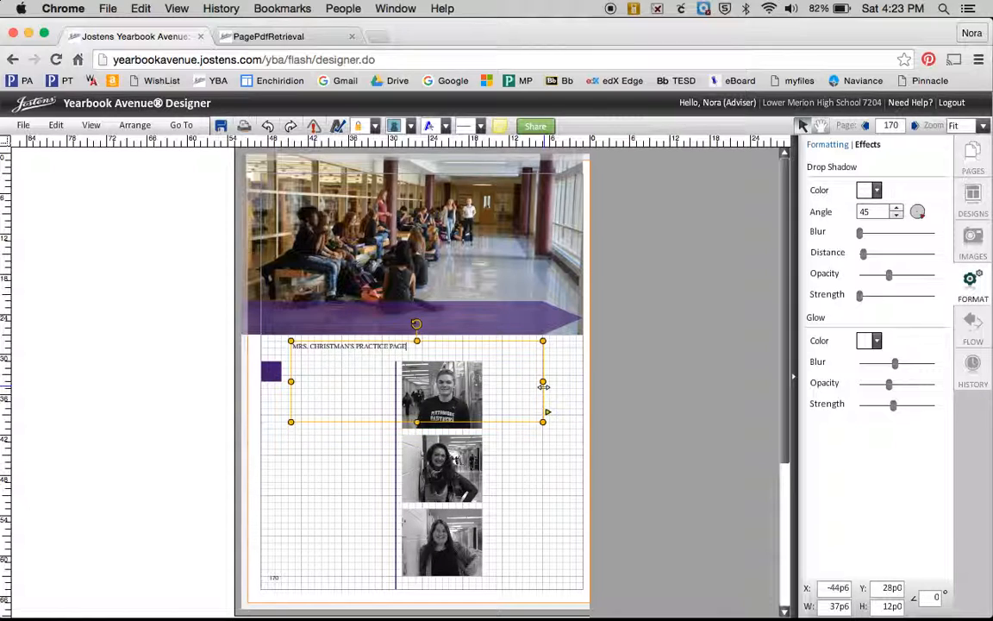
{"action": "key", "text": "Up"}
{"action": "key", "text": "Up"}
{"action": "key", "text": "Up"}
{"action": "key", "text": "Up"}
{"action": "key", "text": "Up"}
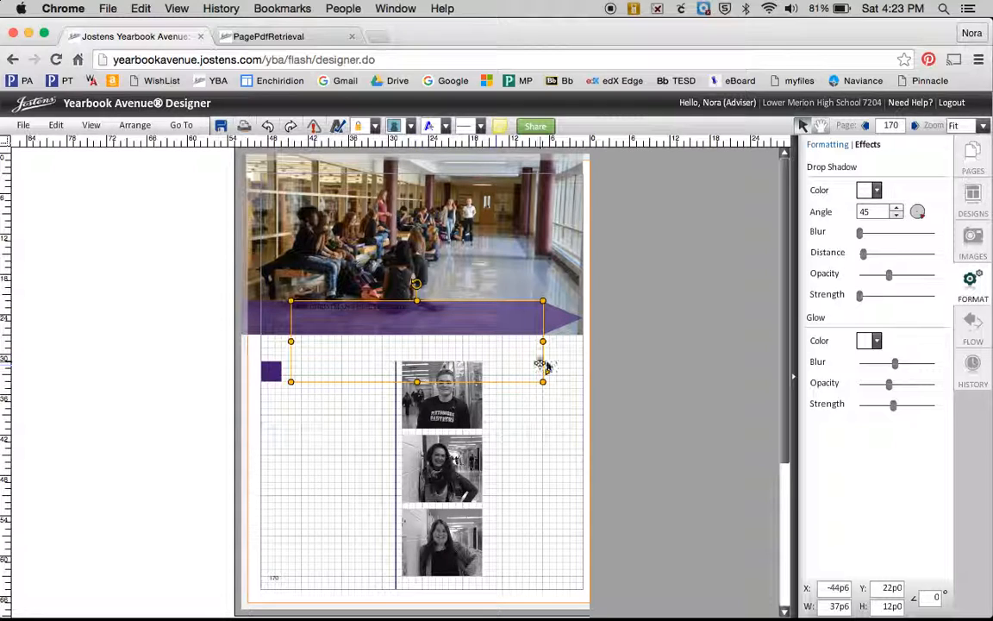
{"action": "key", "text": "Left"}
{"action": "key", "text": "Right"}
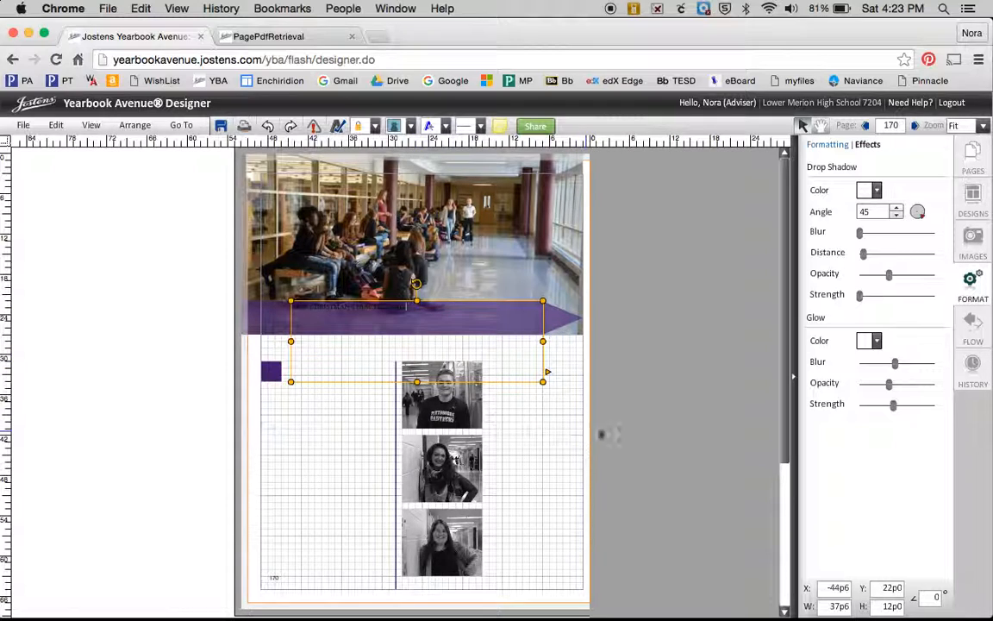
Step: Right-align the headline text and color it Grayscale White
{"action": "left_click", "coordinate": [824, 144]}
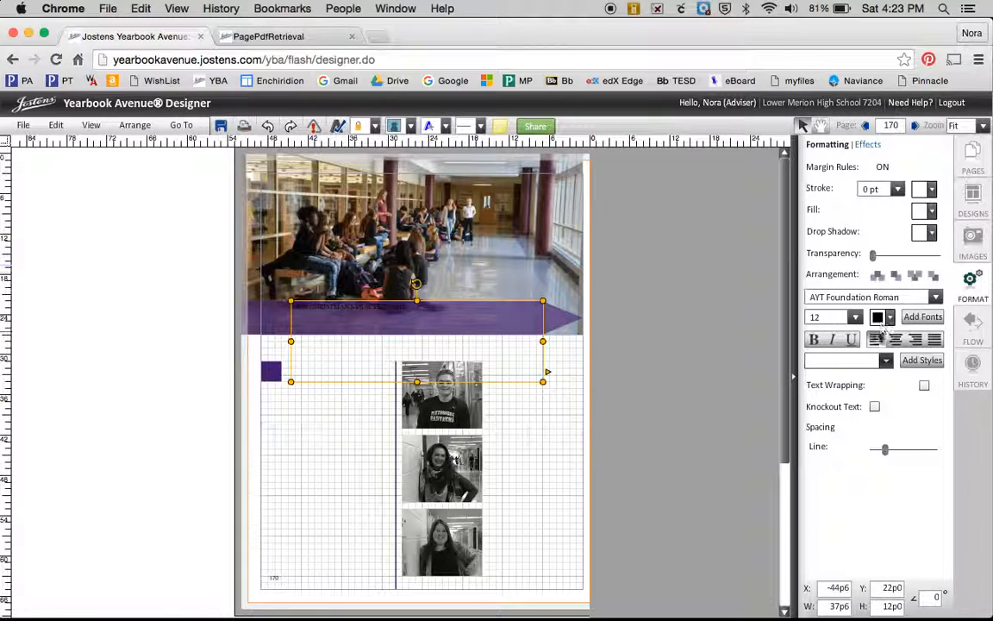
{"action": "left_click", "coordinate": [916, 340]}
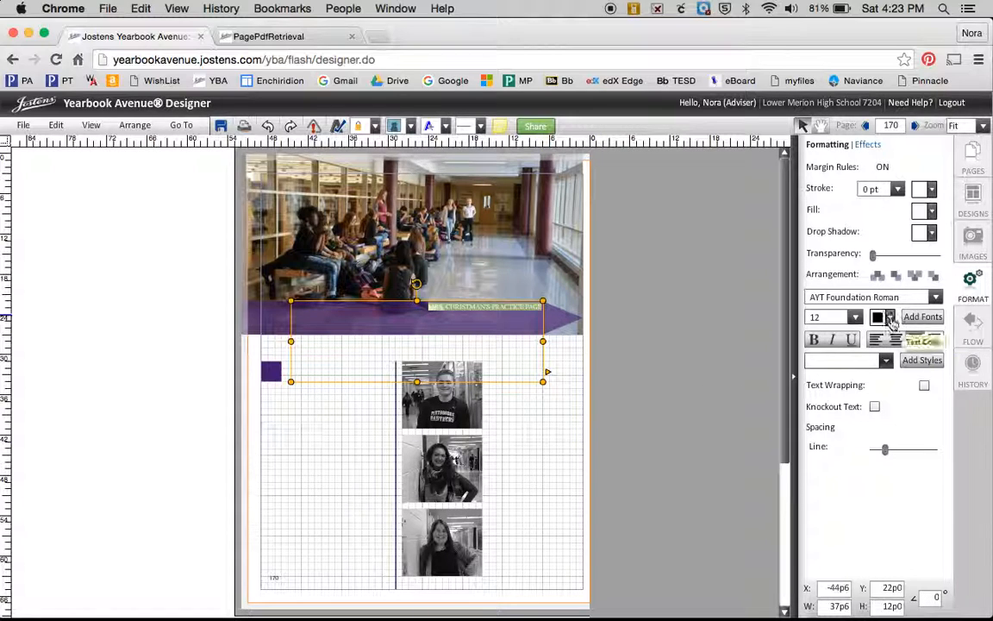
{"action": "left_click", "coordinate": [890, 317]}
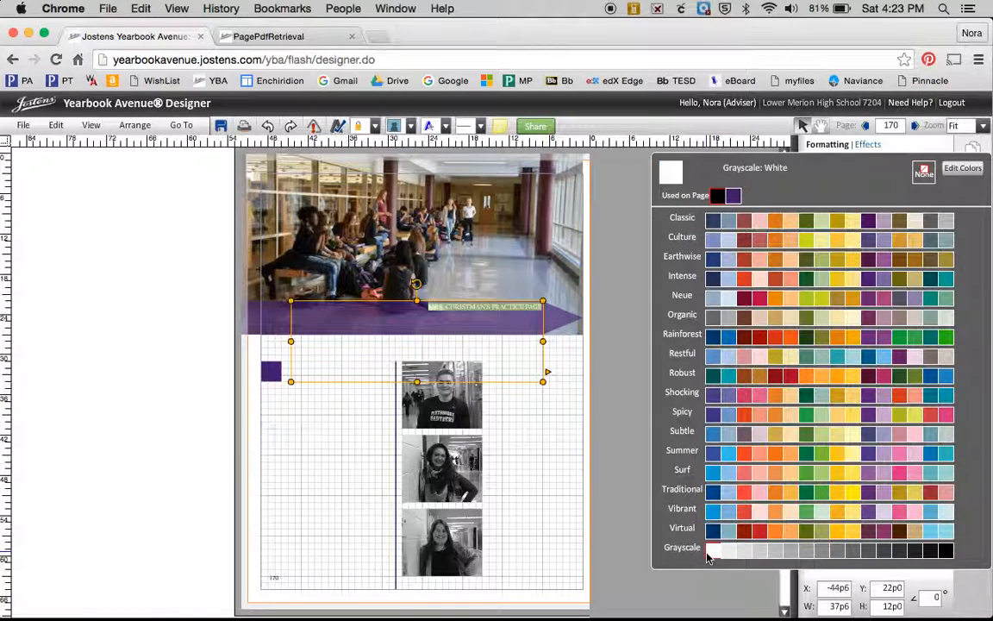
{"action": "left_click", "coordinate": [712, 553]}
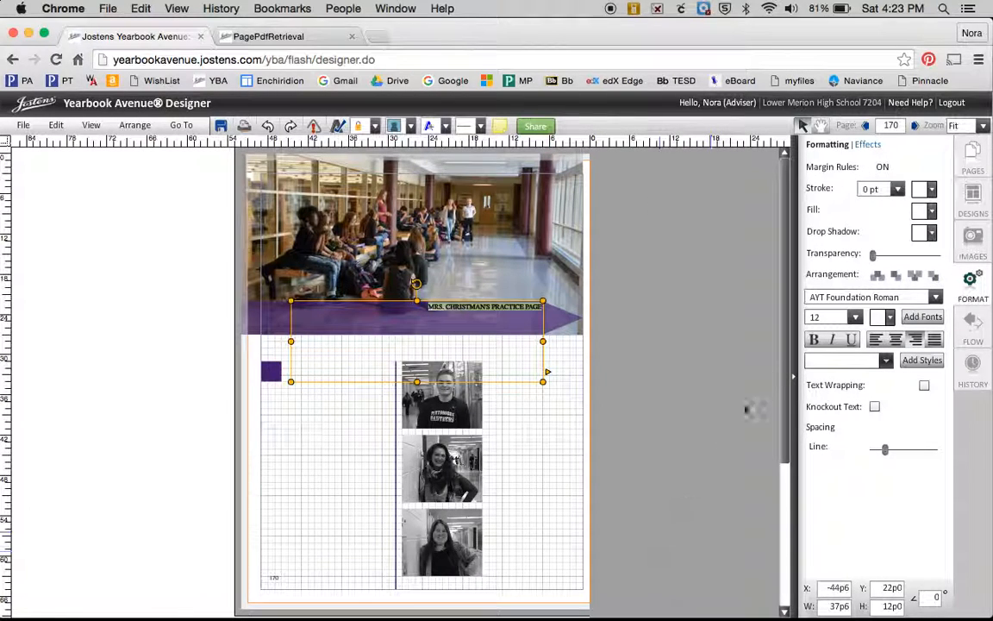
Step: Set the headline's font to AYT Function Lt Cd at size 48
{"action": "left_click", "coordinate": [935, 296]}
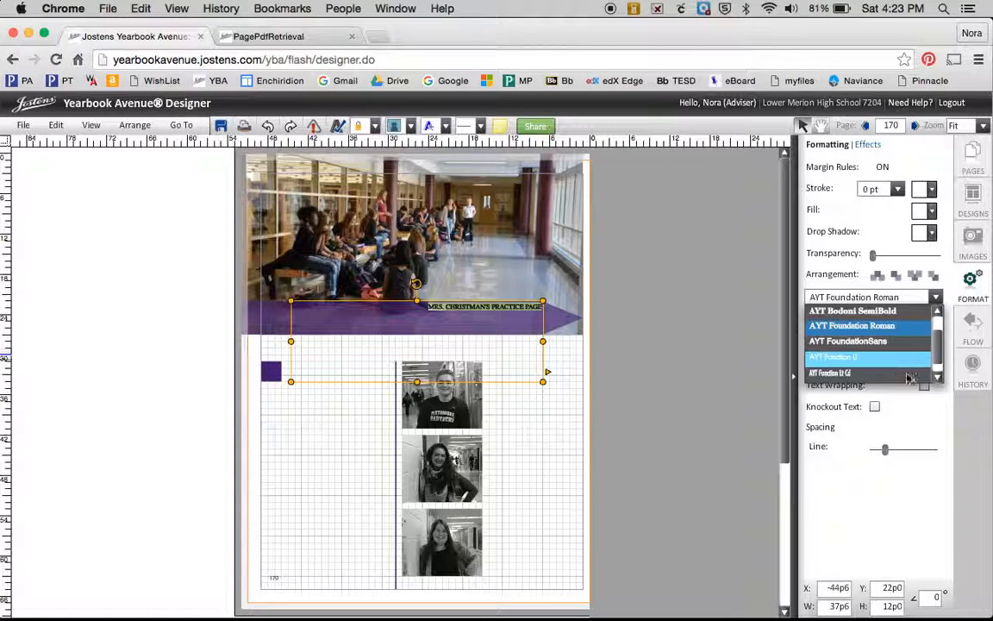
{"action": "left_click", "coordinate": [844, 377]}
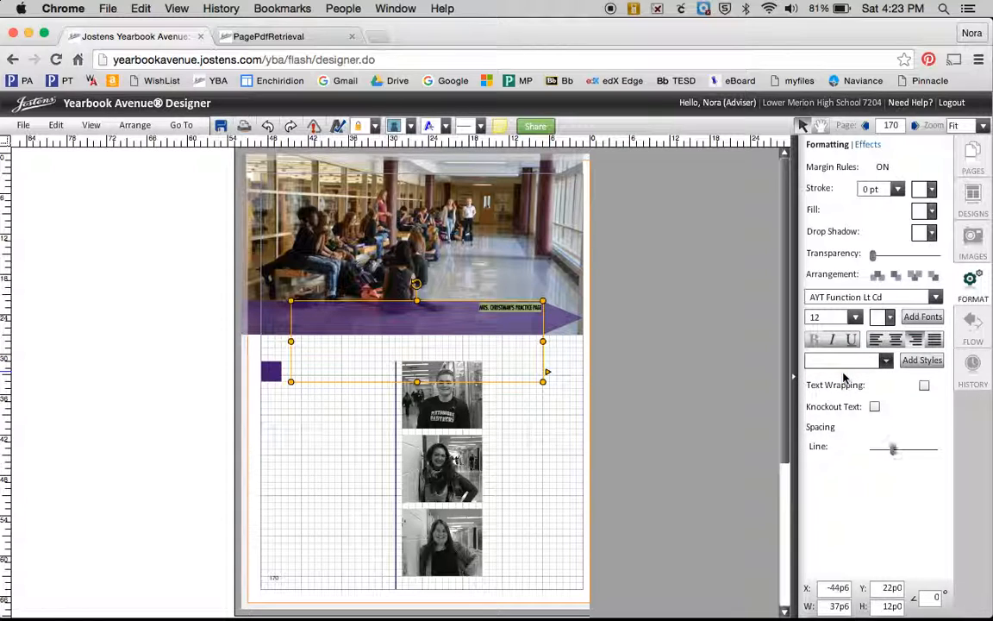
{"action": "left_click", "coordinate": [856, 318]}
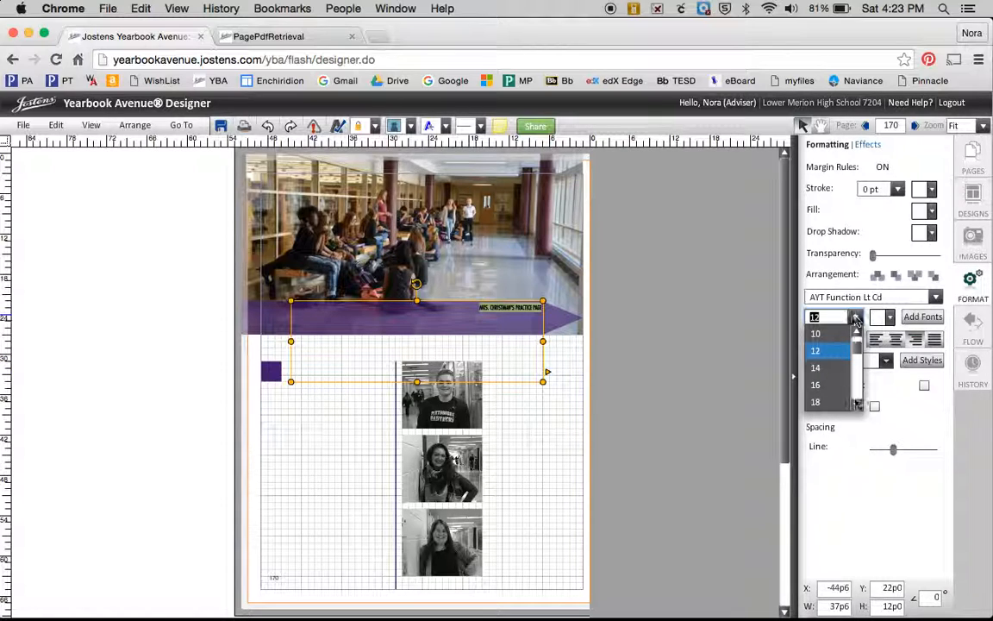
{"action": "left_click", "coordinate": [857, 406]}
{"action": "left_click", "coordinate": [858, 406]}
{"action": "left_click", "coordinate": [857, 406]}
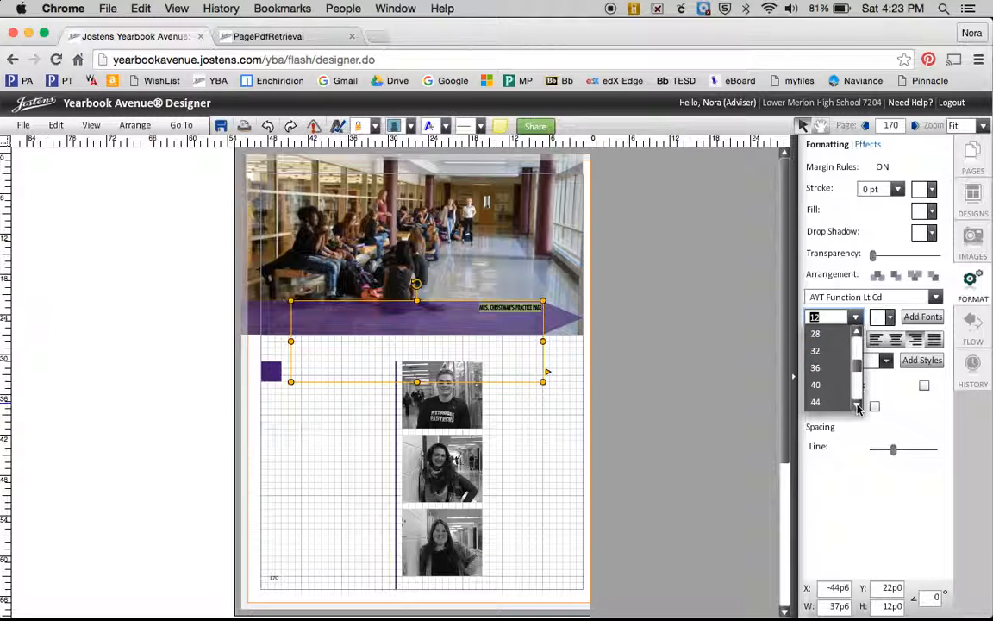
{"action": "left_click", "coordinate": [817, 384]}
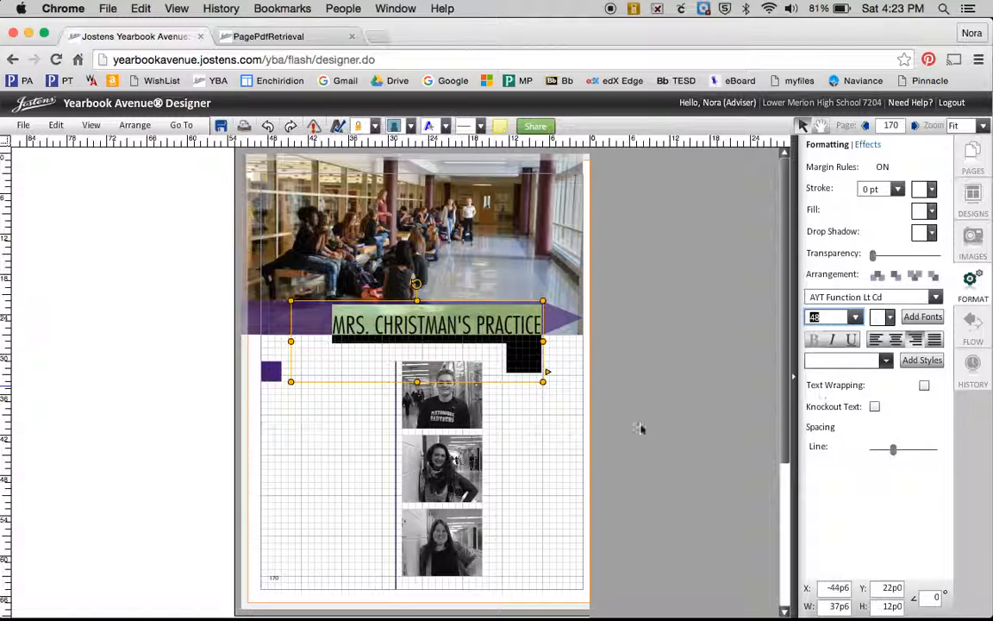
Step: Extend the headline box's left side to a 40p6 width so the text fits one line, and raise it to Y 21p6
{"action": "left_click", "coordinate": [516, 502]}
{"action": "left_click", "coordinate": [339, 319]}
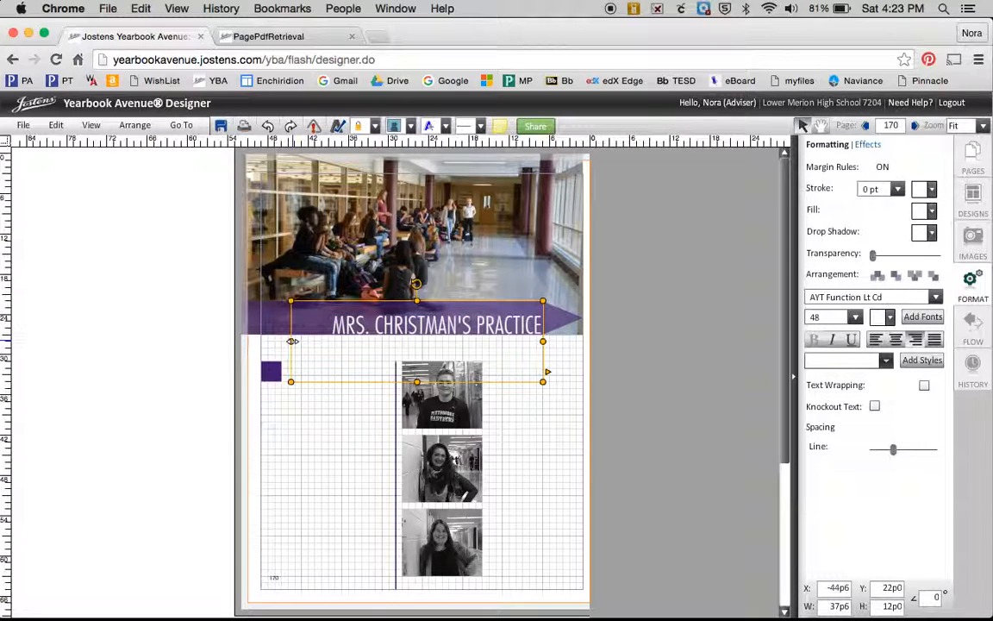
{"action": "left_click_drag", "start_coordinate": [292, 341], "coordinate": [263, 343]}
{"action": "left_click", "coordinate": [337, 481]}
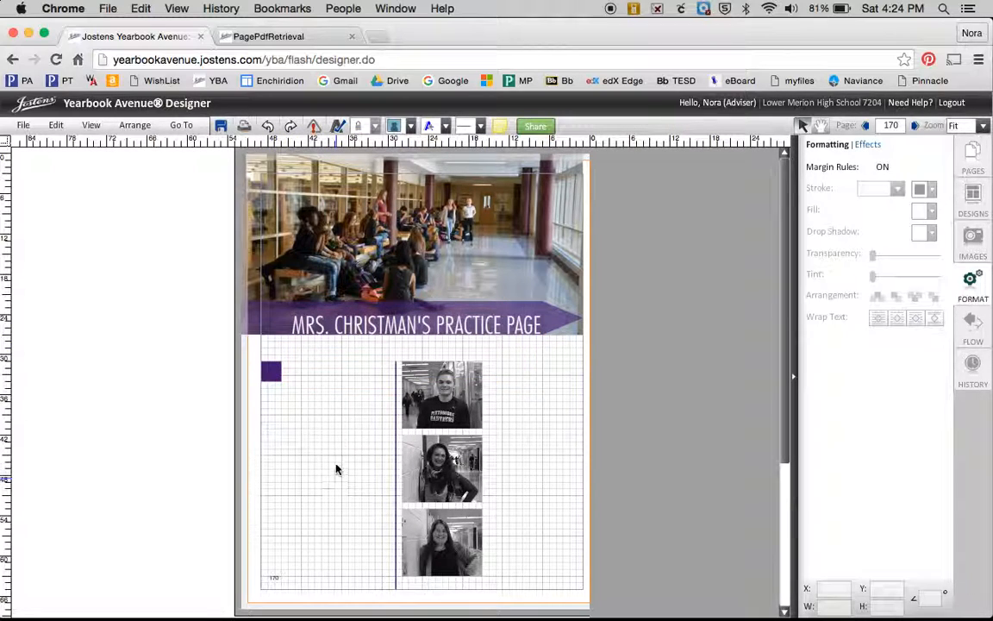
{"action": "left_click", "coordinate": [328, 298]}
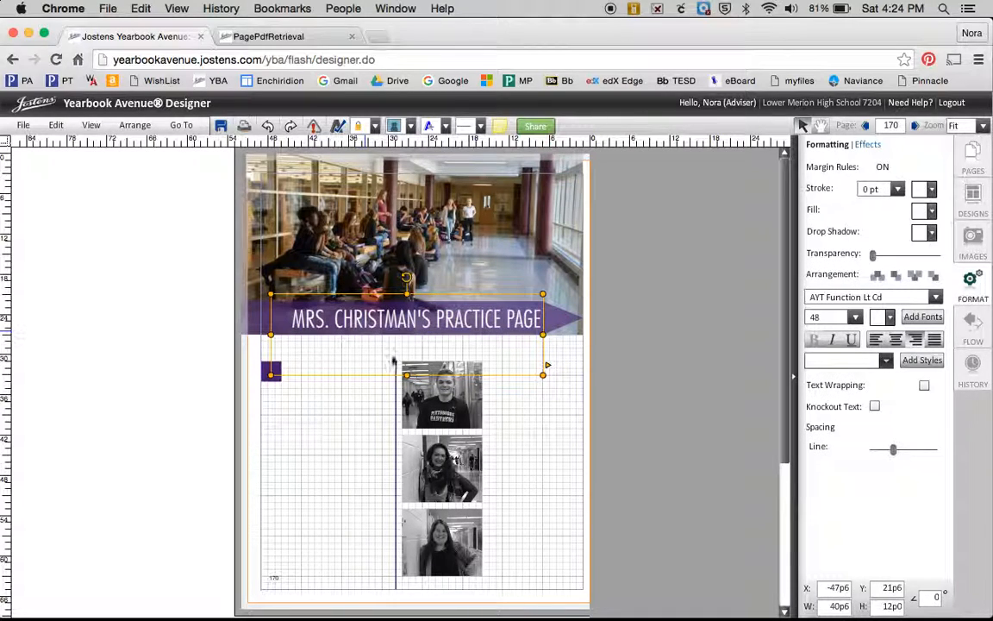
{"action": "left_click", "coordinate": [525, 446]}
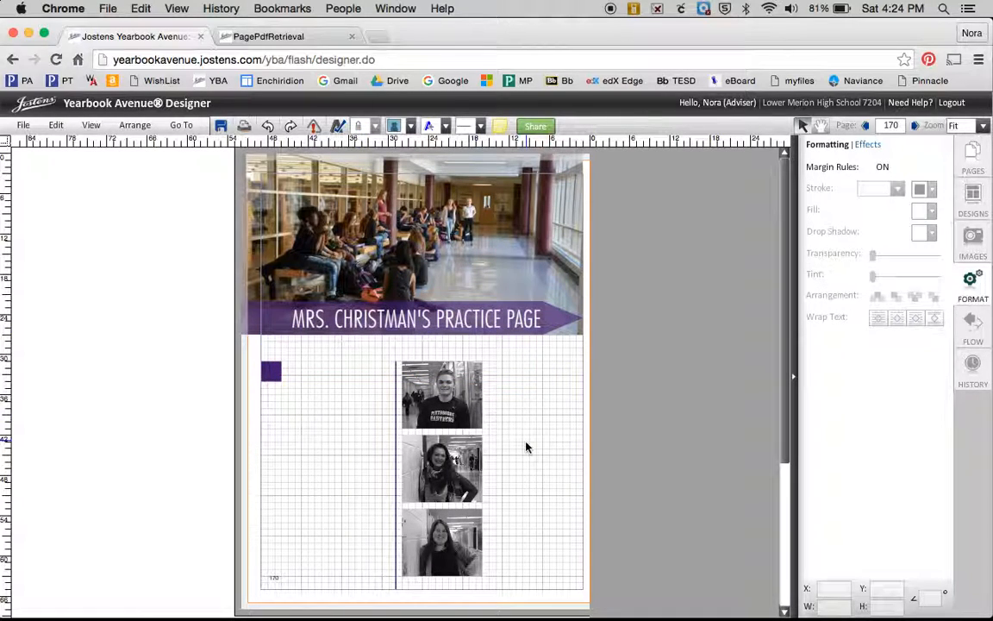
Step: Widen the headline box to 41p6 at Y 21p0 and reduce its height to 7p0, keeping the text inside it
{"action": "left_click", "coordinate": [487, 326]}
{"action": "mouse_move", "coordinate": [271, 336]}
{"action": "left_mouse_down"}
{"action": "mouse_move", "coordinate": [340, 343]}
{"action": "mouse_move", "coordinate": [265, 337]}
{"action": "left_mouse_up"}
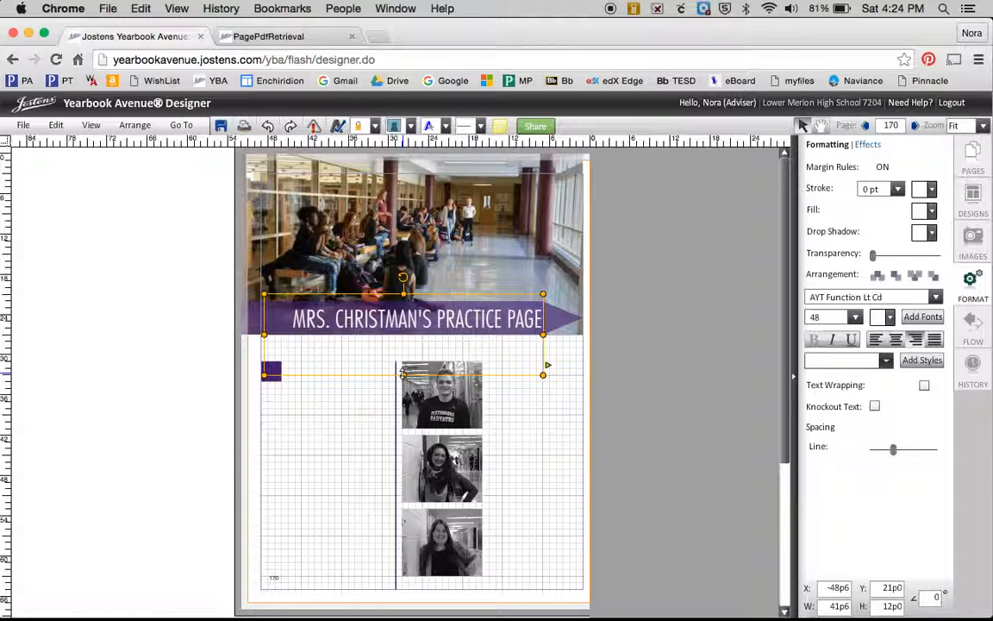
{"action": "left_click_drag", "start_coordinate": [402, 373], "coordinate": [362, 279]}
{"action": "left_click", "coordinate": [319, 337]}
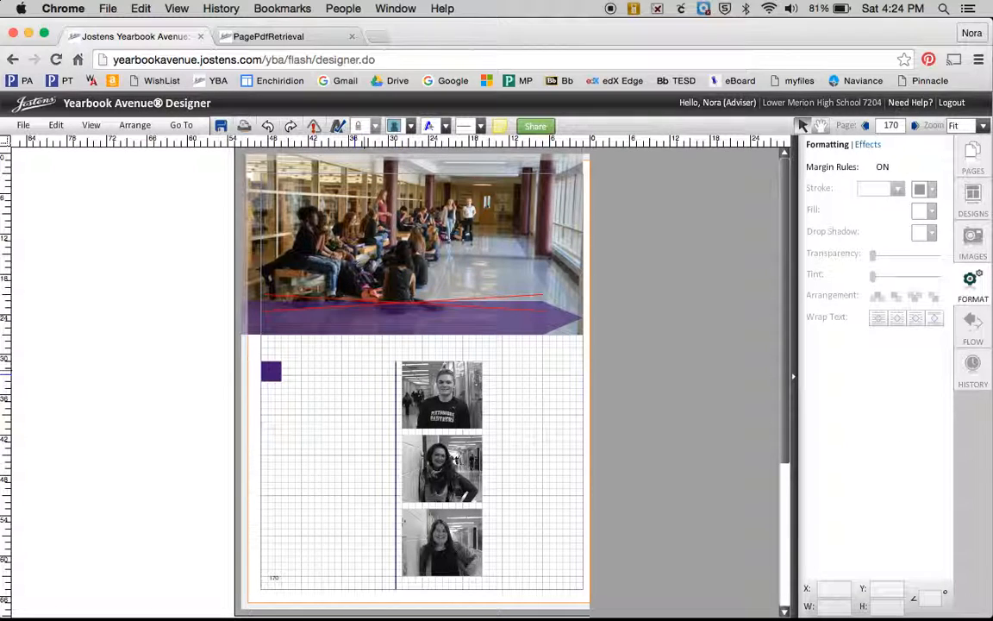
{"action": "left_click", "coordinate": [406, 307]}
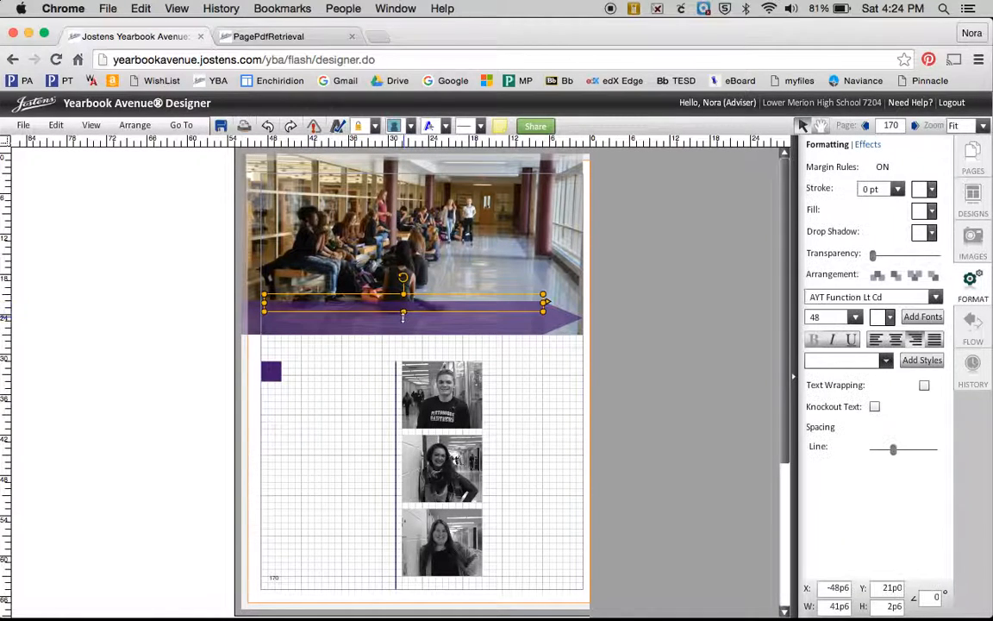
{"action": "left_click_drag", "start_coordinate": [403, 313], "coordinate": [402, 344]}
{"action": "left_click", "coordinate": [359, 389]}
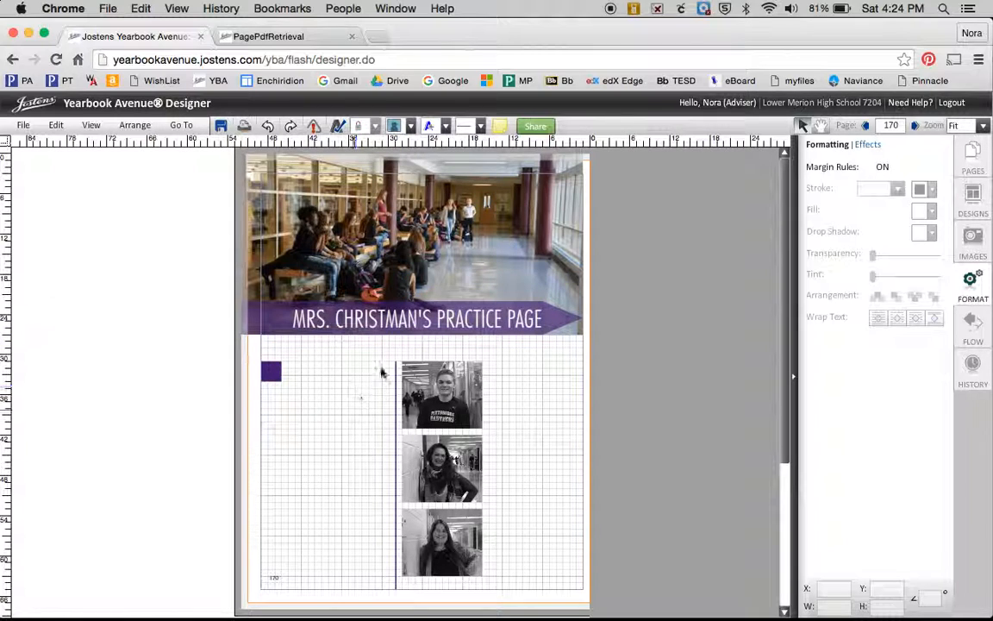
Step: Apply a black glow to the headline text on the purple arrow banner
{"action": "left_click", "coordinate": [372, 275]}
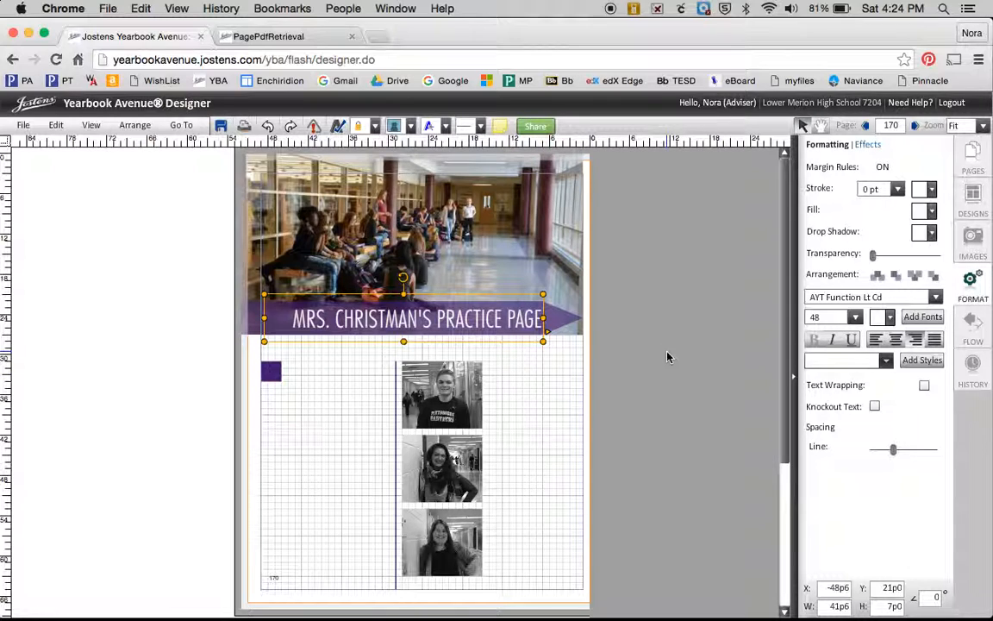
{"action": "left_click", "coordinate": [982, 126]}
{"action": "left_click", "coordinate": [962, 296]}
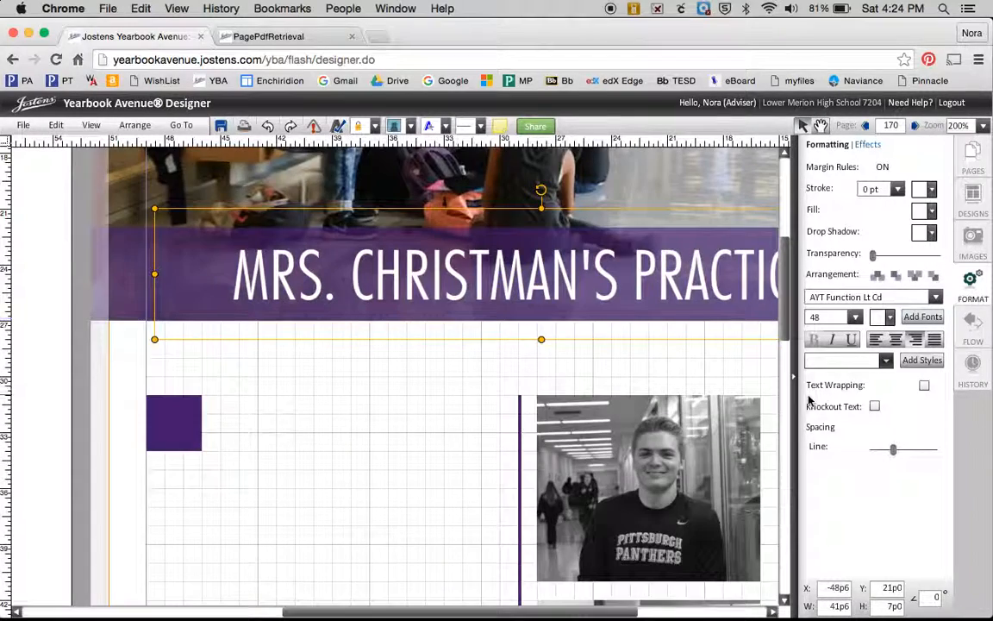
{"action": "scroll", "coordinate": [357, 551], "scroll_direction": "right", "scroll_amount": 5}
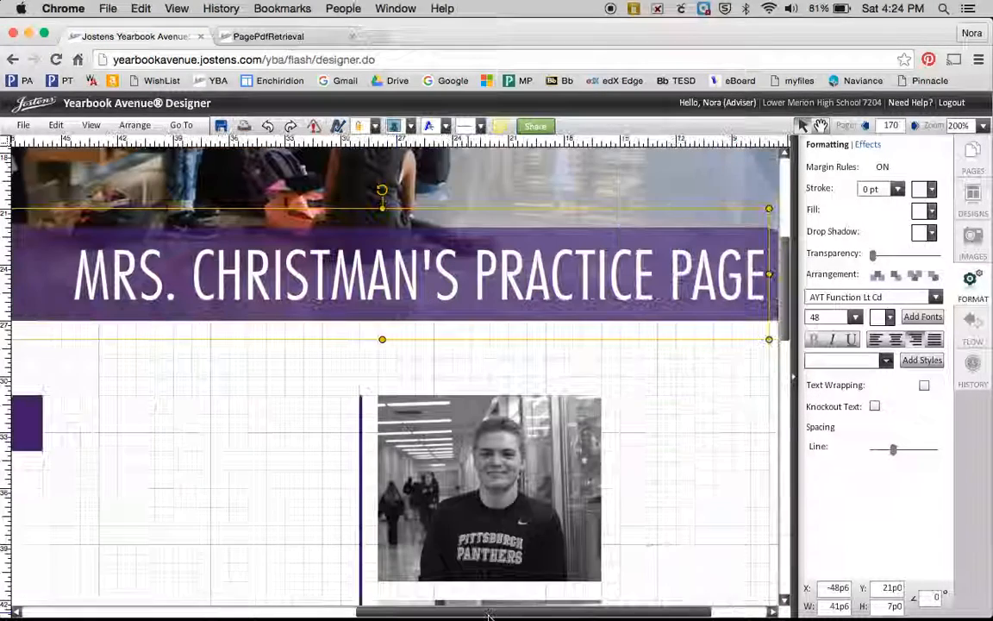
{"action": "left_click", "coordinate": [570, 358]}
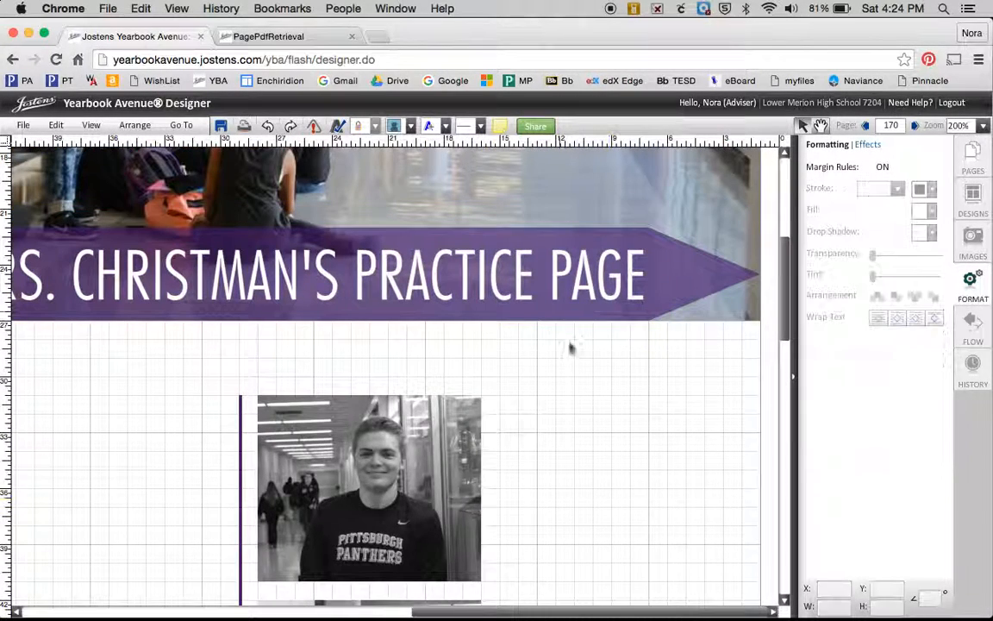
{"action": "left_click", "coordinate": [536, 238]}
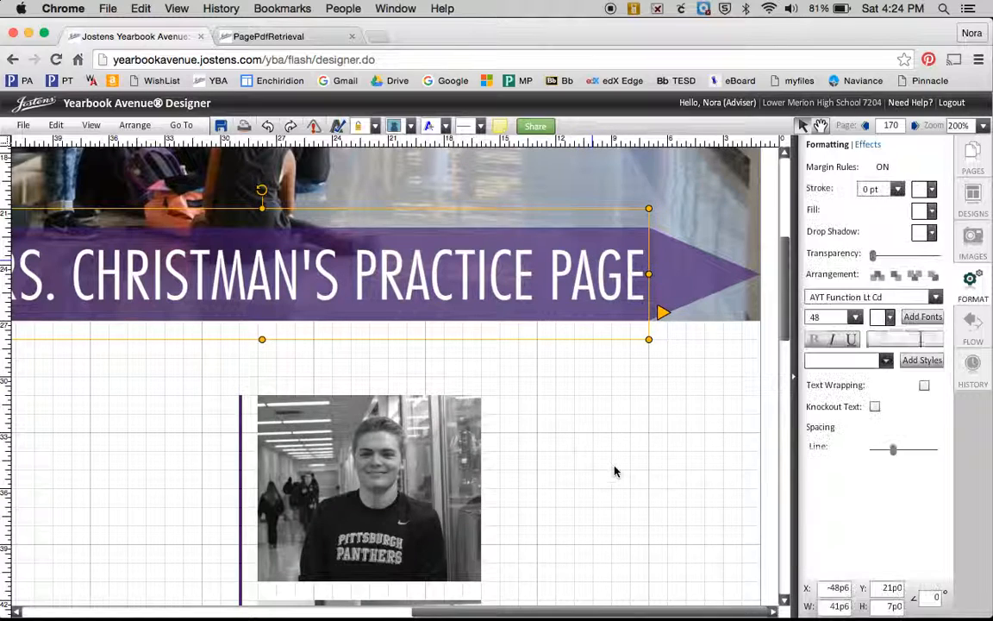
{"action": "left_click", "coordinate": [870, 145]}
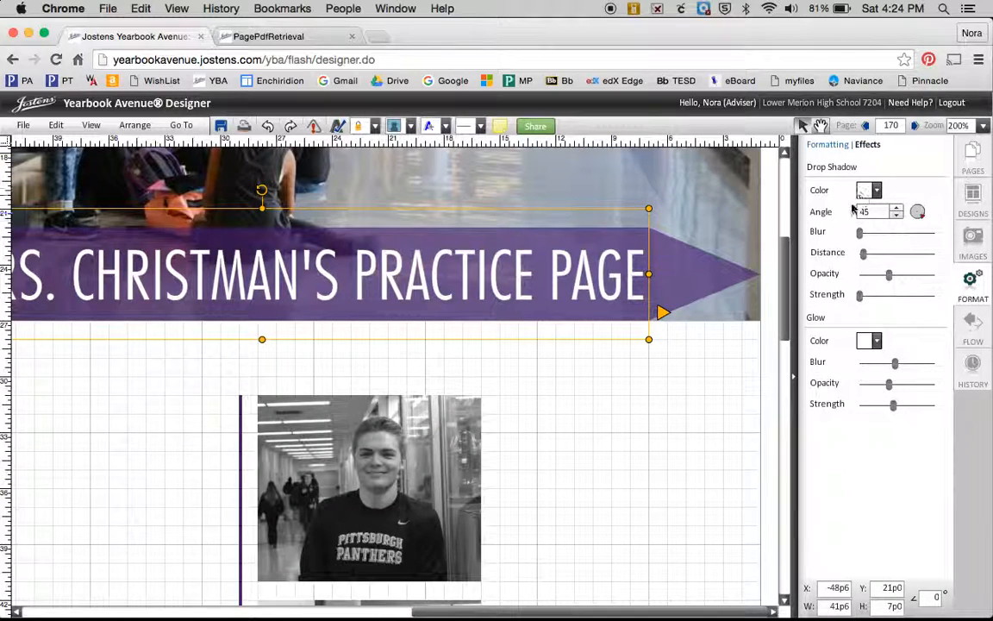
{"action": "left_click", "coordinate": [875, 341]}
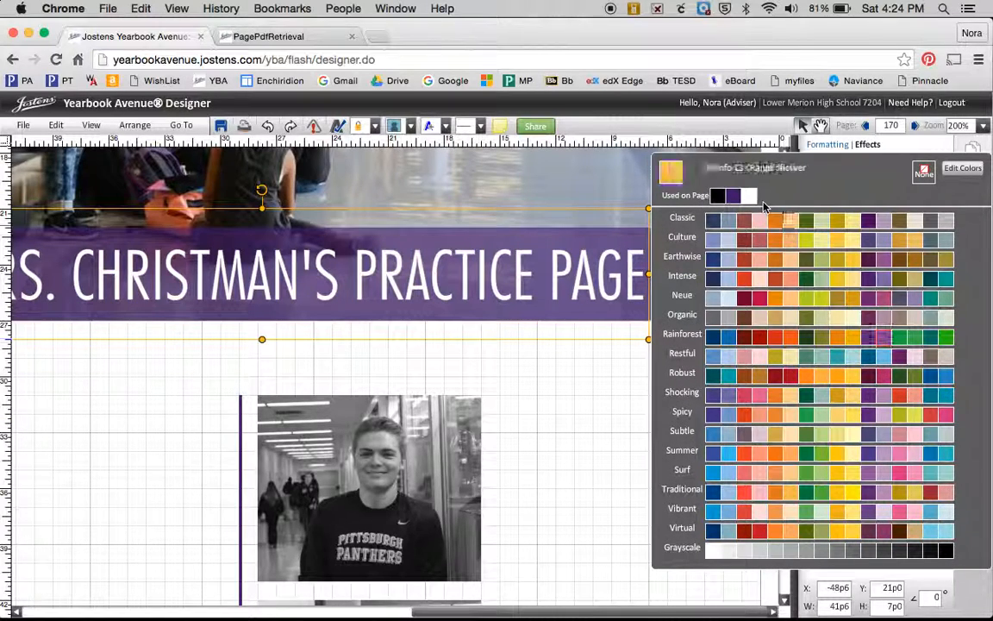
{"action": "left_click", "coordinate": [717, 197]}
{"action": "left_click", "coordinate": [605, 428]}
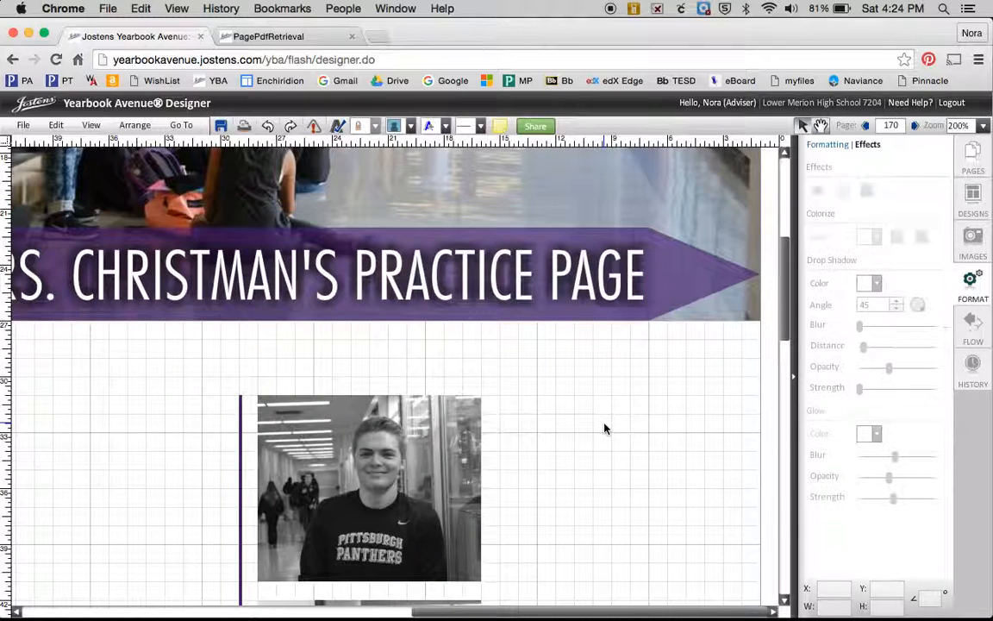
Step: Reduce the headline glow's blur to its minimum and lower the glow's opacity and strength
{"action": "left_click", "coordinate": [606, 274]}
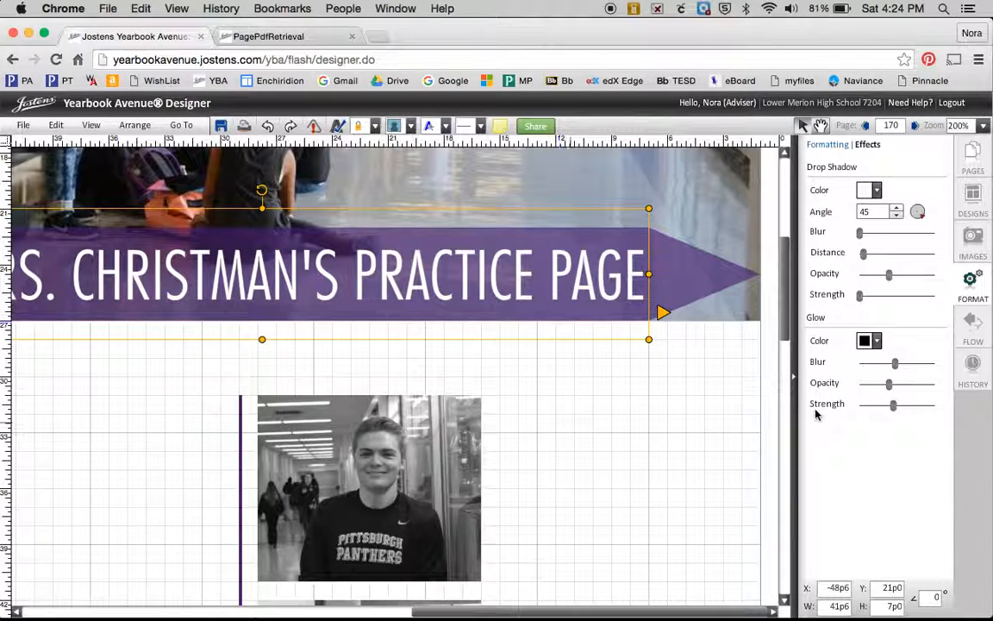
{"action": "left_click_drag", "start_coordinate": [897, 368], "coordinate": [870, 408]}
{"action": "left_click", "coordinate": [571, 534]}
{"action": "left_click", "coordinate": [538, 293]}
{"action": "left_click", "coordinate": [981, 126]}
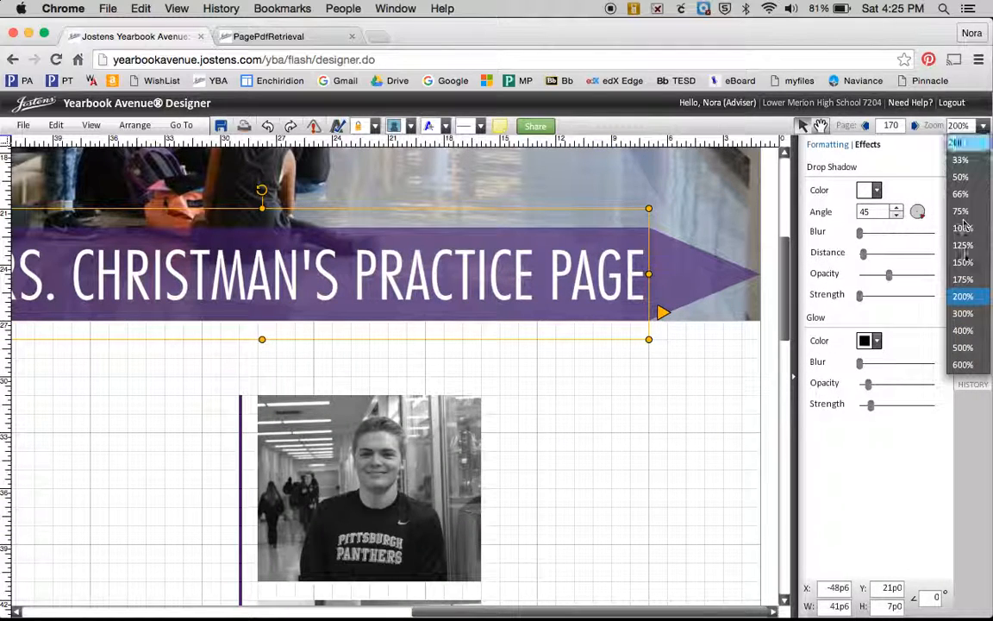
Step: Add a placeholder text box on the photo above the arrow banner's right end, at X -19p6, Y 17p6, sized 17p6 by 4p6
{"action": "left_click", "coordinate": [962, 312]}
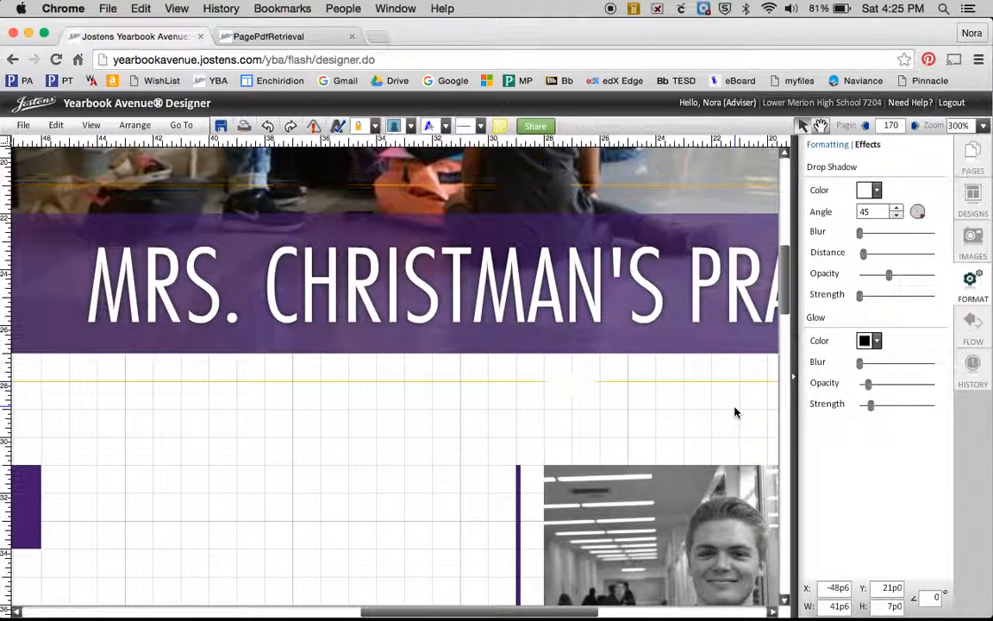
{"action": "left_click", "coordinate": [736, 410]}
{"action": "left_click_drag", "start_coordinate": [543, 612], "coordinate": [695, 612]}
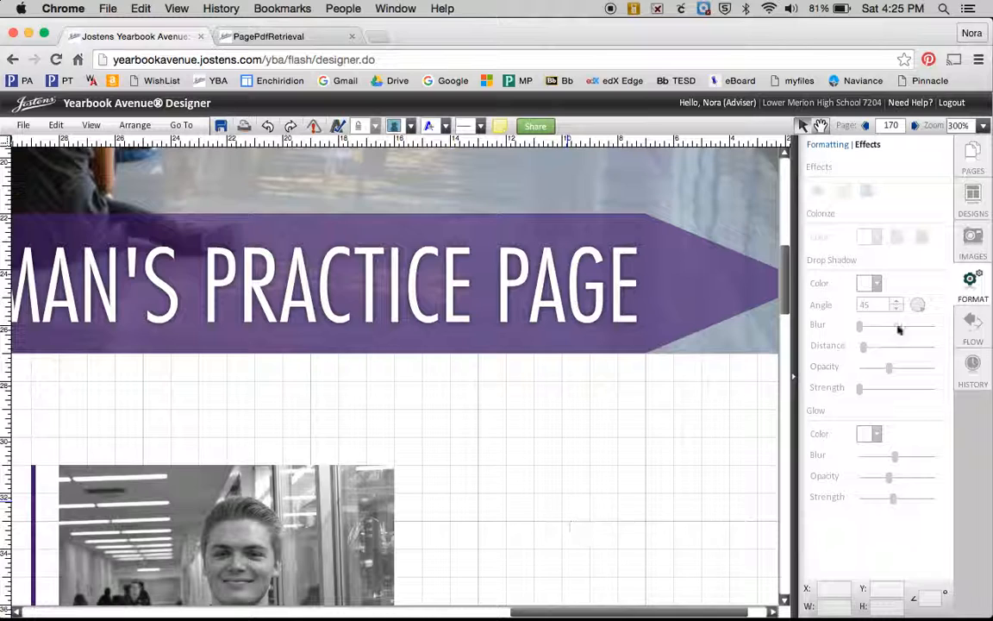
{"action": "left_click", "coordinate": [981, 127]}
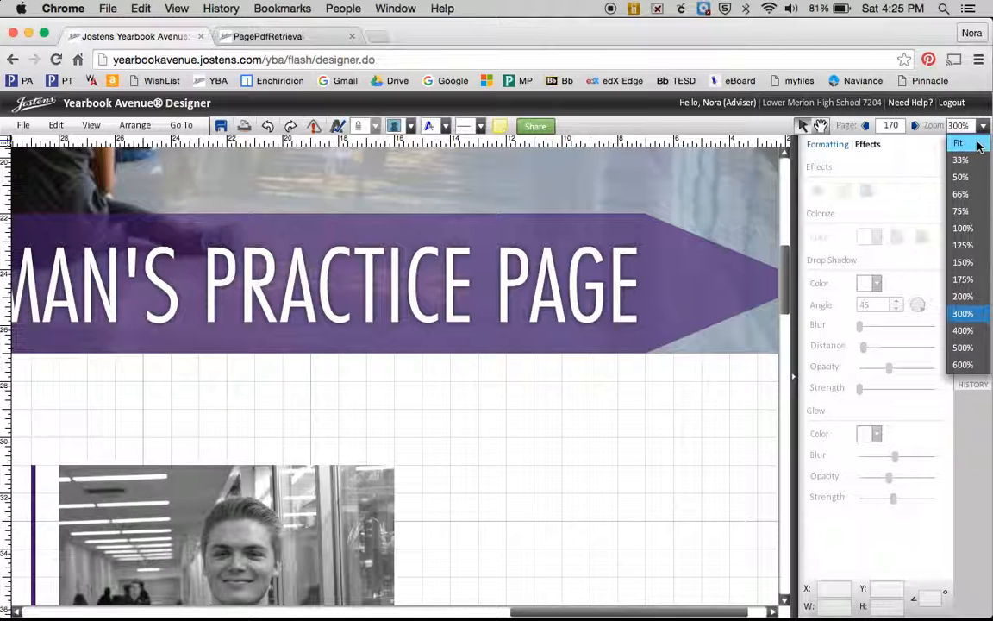
{"action": "left_click", "coordinate": [974, 143]}
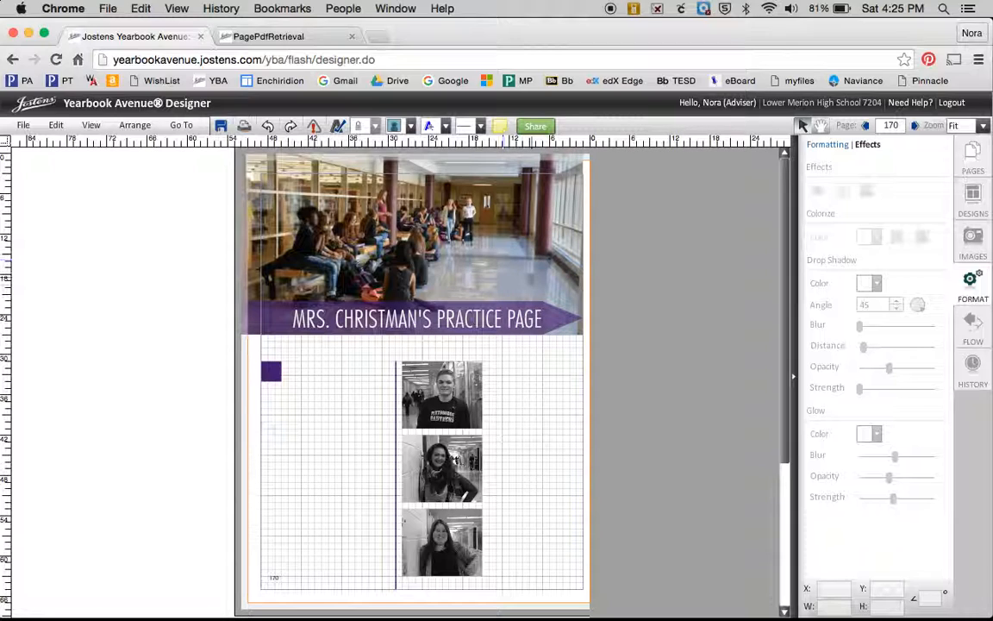
{"action": "left_click", "coordinate": [429, 126]}
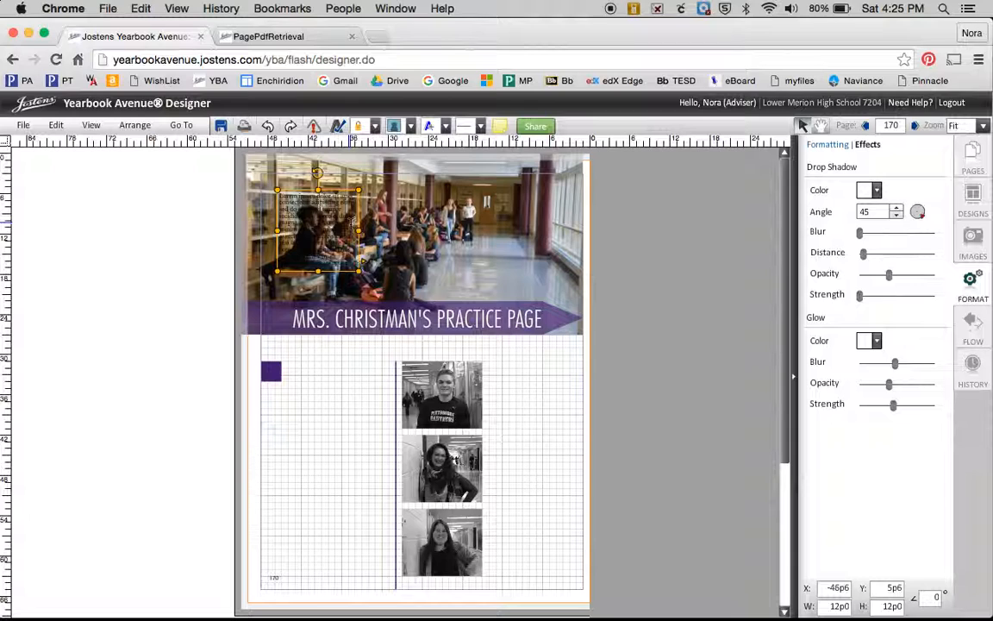
{"action": "left_click_drag", "start_coordinate": [351, 207], "coordinate": [571, 237]}
{"action": "left_click_drag", "start_coordinate": [496, 260], "coordinate": [459, 260]}
{"action": "left_click_drag", "start_coordinate": [516, 220], "coordinate": [517, 271]}
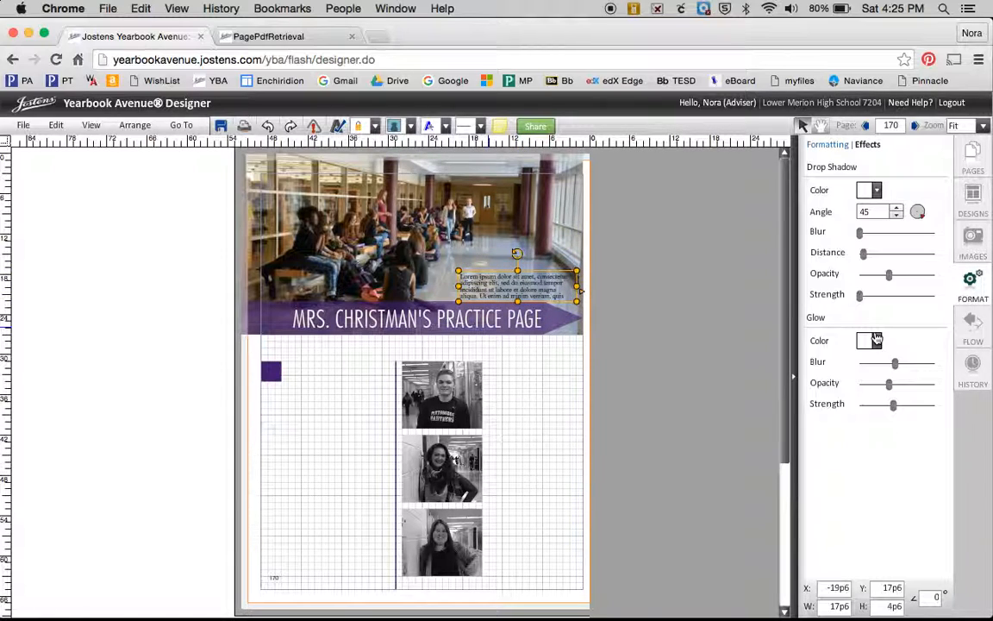
Step: Set the placeholder text's font to AYT Function Lt and its size to 8
{"action": "left_click", "coordinate": [829, 145]}
{"action": "left_click", "coordinate": [935, 297]}
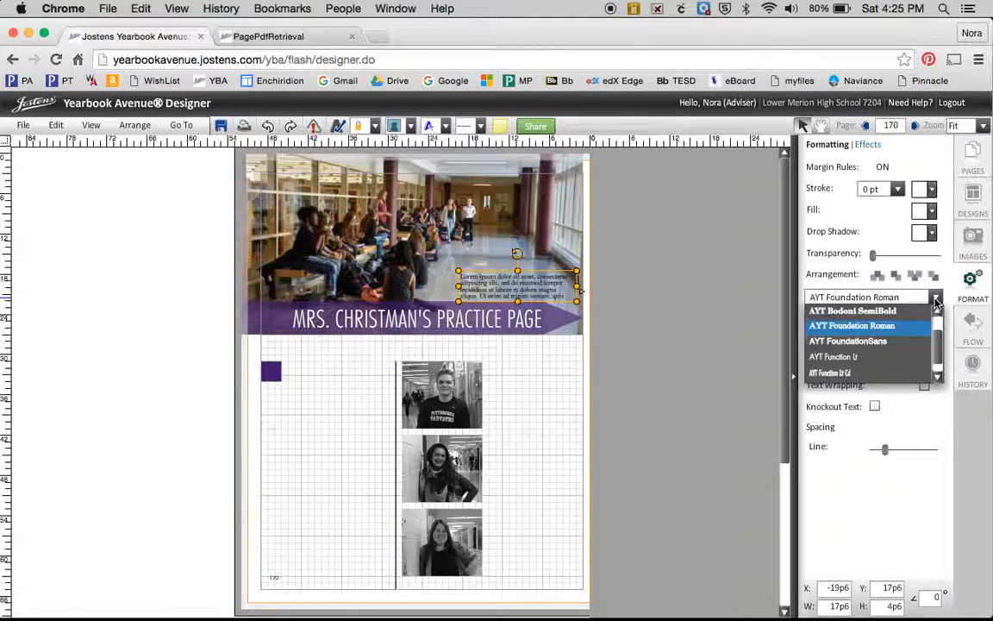
{"action": "left_click", "coordinate": [888, 366]}
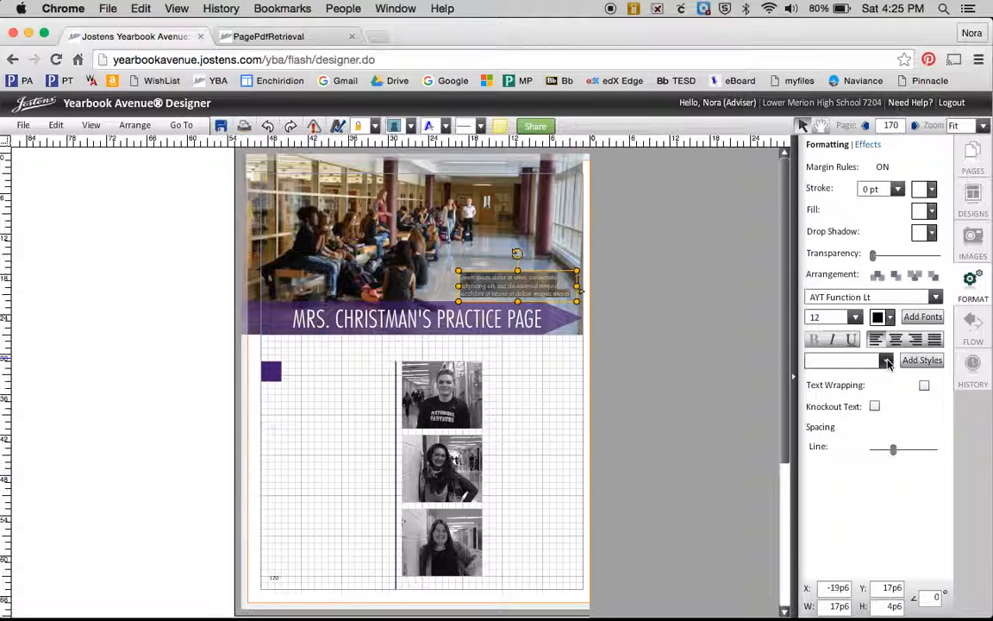
{"action": "left_click", "coordinate": [855, 318]}
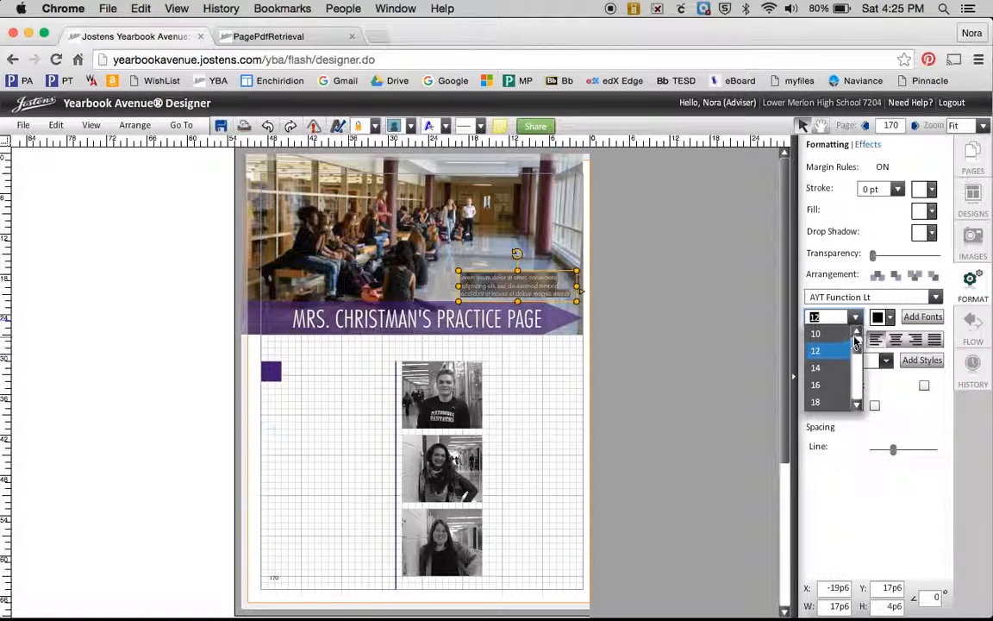
{"action": "left_click", "coordinate": [819, 350]}
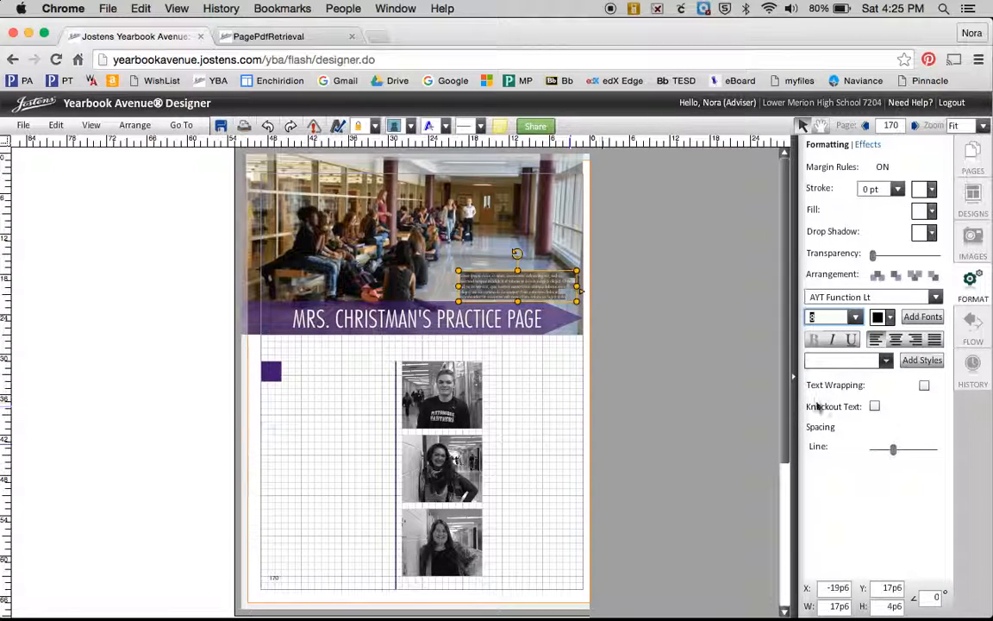
{"action": "key", "text": "Return"}
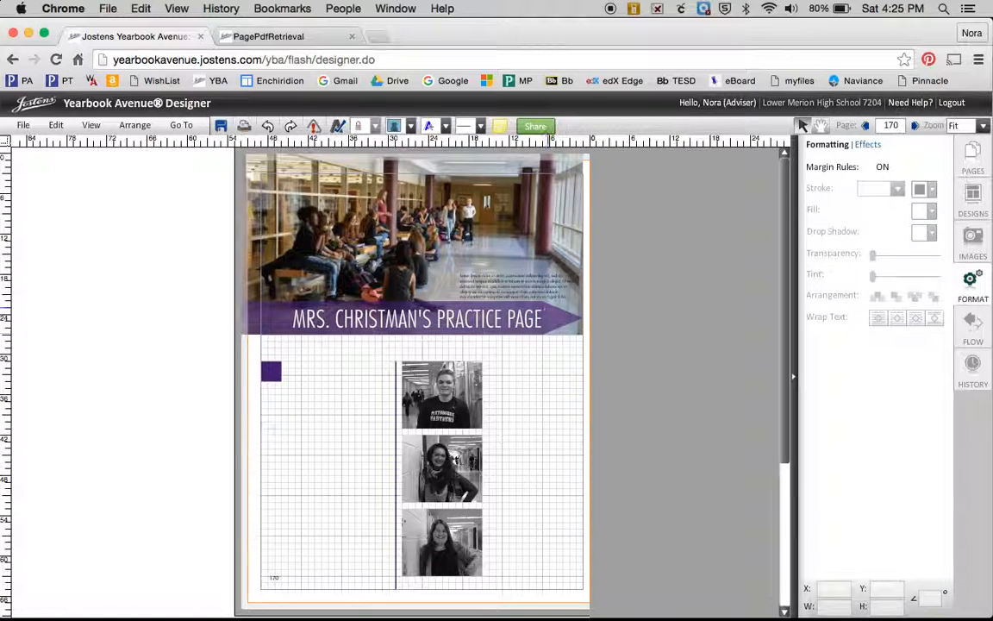
Step: Tighten the line spacing of the placeholder text slightly so another line fits in its box
{"action": "left_click", "coordinate": [982, 126]}
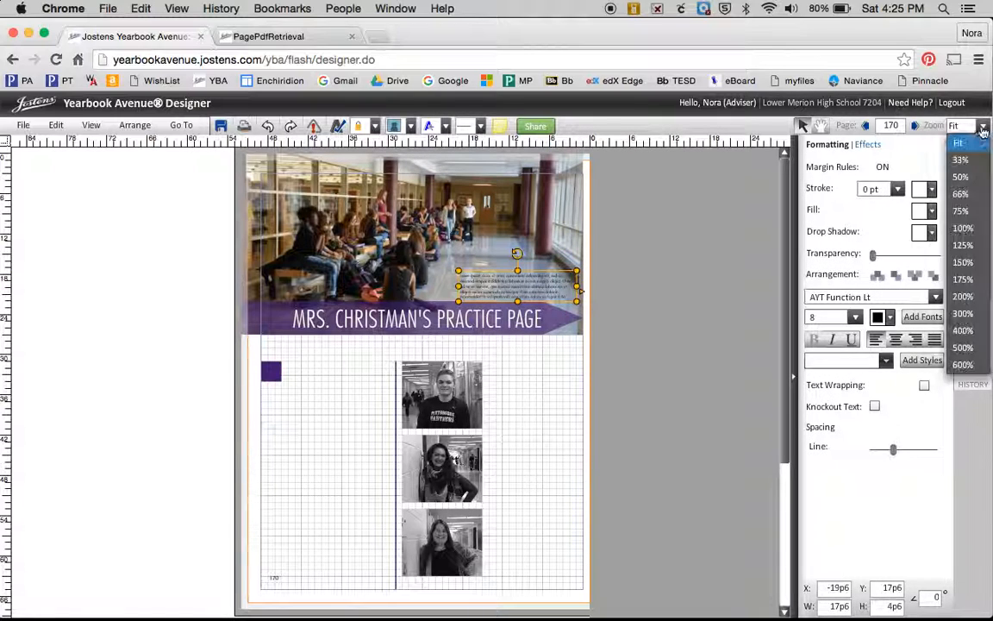
{"action": "left_click", "coordinate": [966, 275]}
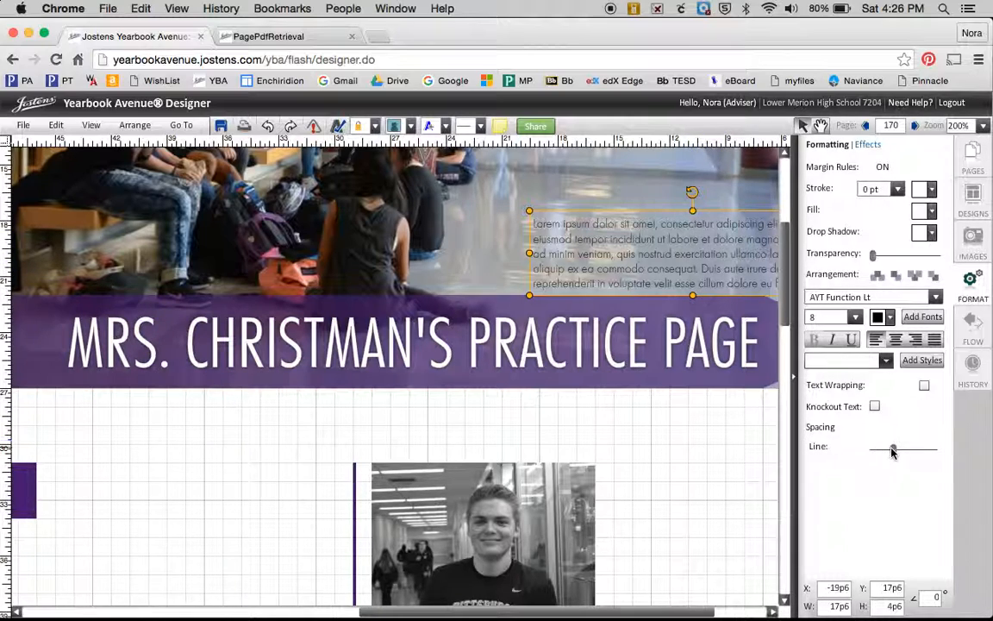
{"action": "left_click_drag", "start_coordinate": [889, 450], "coordinate": [882, 450]}
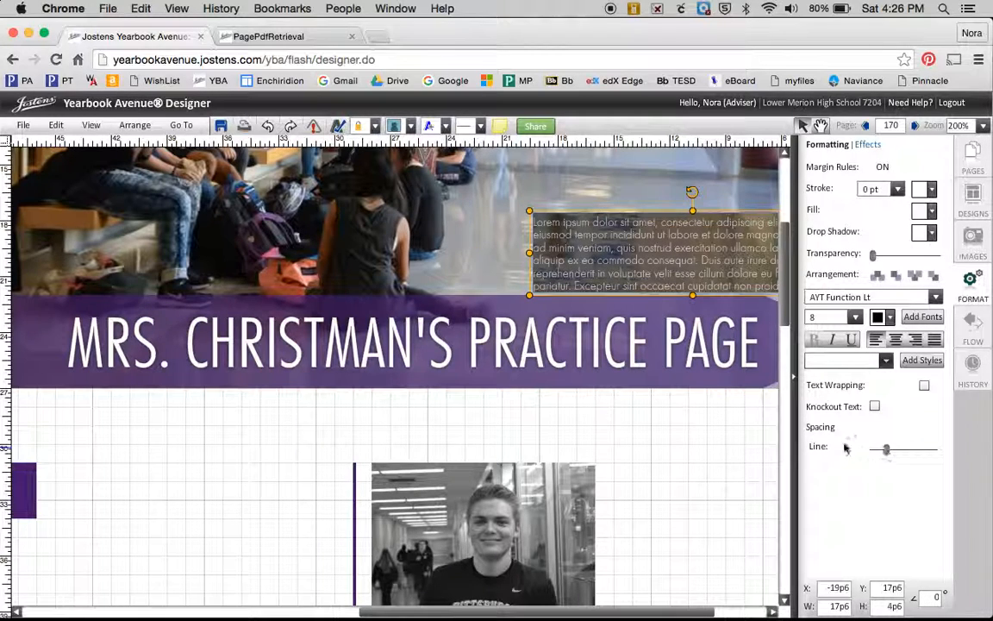
{"action": "left_click", "coordinate": [700, 461]}
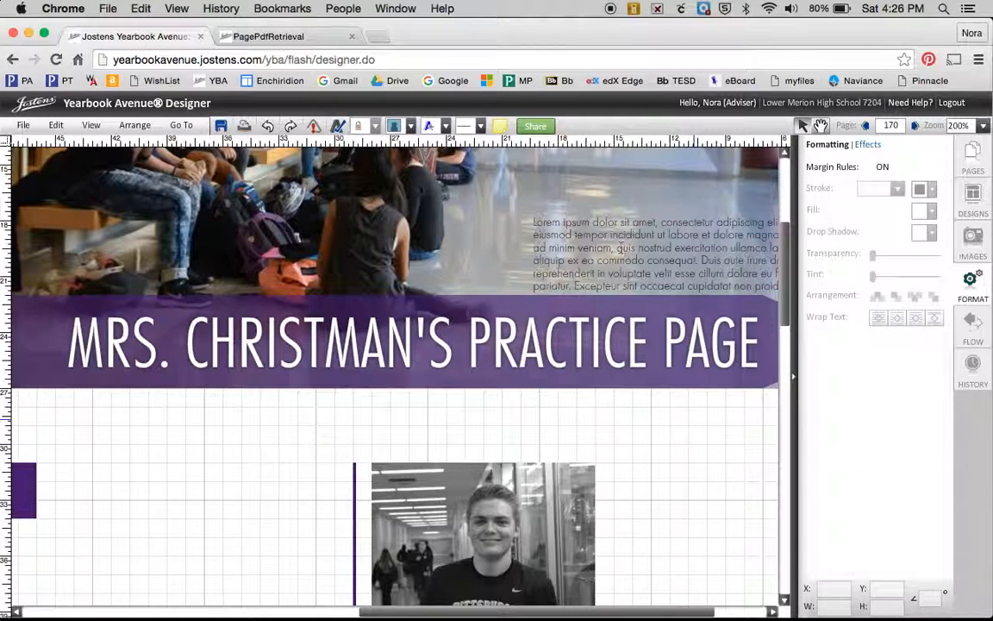
Step: Raise the placeholder text box to Y 17p0 above the banner and narrow it from its right side to a 16p6 width
{"action": "left_click", "coordinate": [575, 230]}
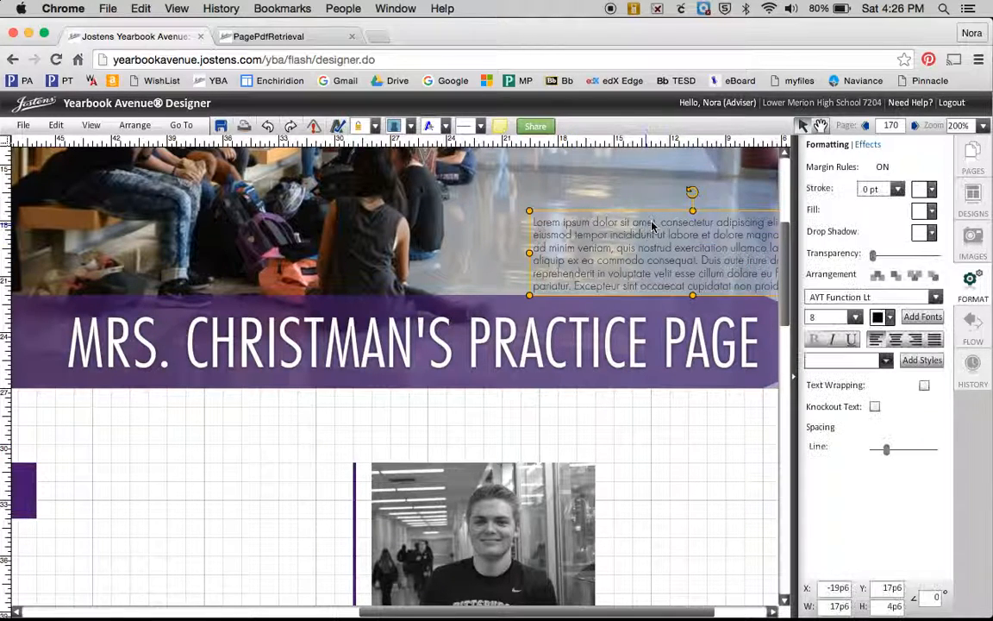
{"action": "left_click", "coordinate": [656, 585]}
{"action": "left_click_drag", "start_coordinate": [655, 611], "coordinate": [702, 613]}
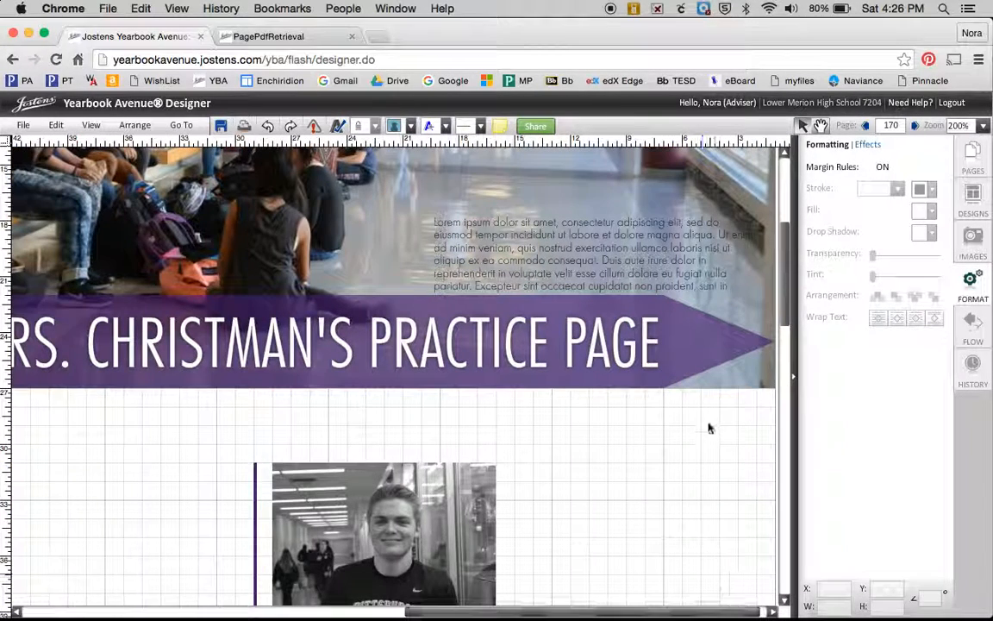
{"action": "left_click", "coordinate": [694, 241]}
{"action": "mouse_move", "coordinate": [694, 241]}
{"action": "left_mouse_down"}
{"action": "mouse_move", "coordinate": [694, 224]}
{"action": "mouse_move", "coordinate": [694, 231]}
{"action": "left_mouse_up"}
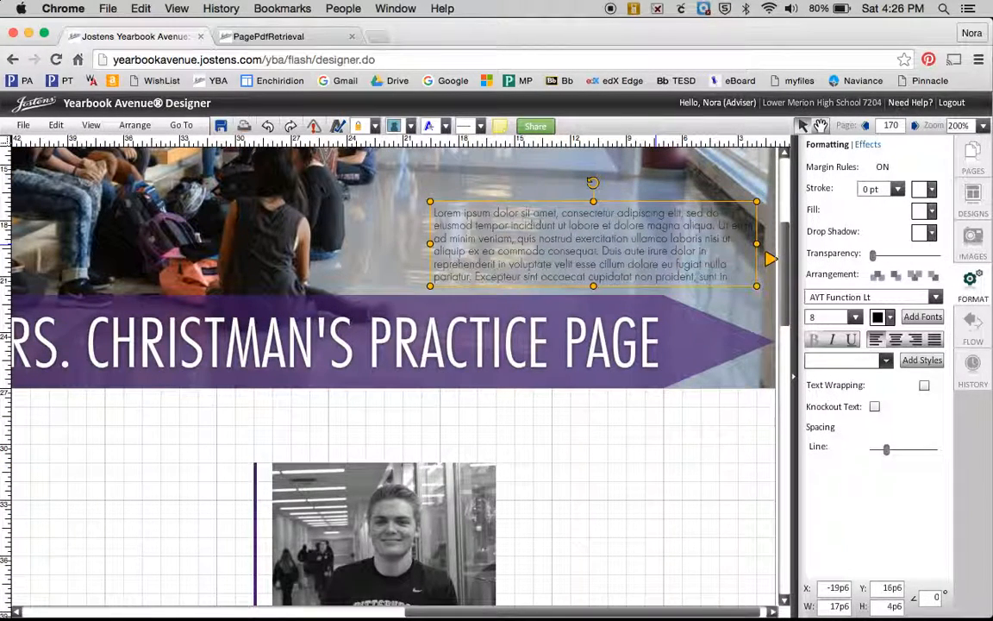
{"action": "left_click", "coordinate": [660, 452]}
{"action": "left_click", "coordinate": [728, 231]}
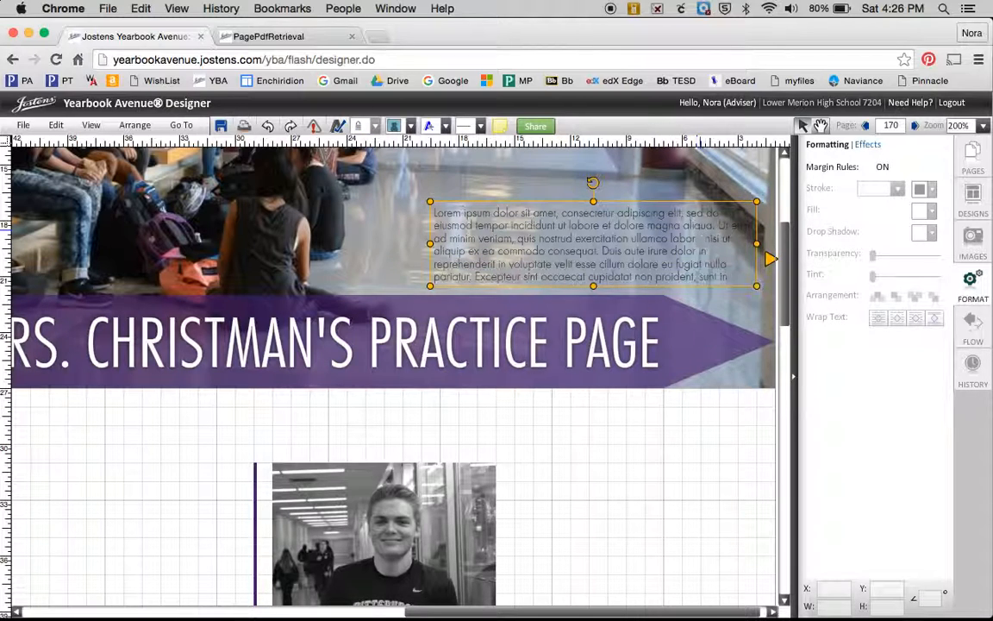
{"action": "left_click_drag", "start_coordinate": [755, 244], "coordinate": [737, 247]}
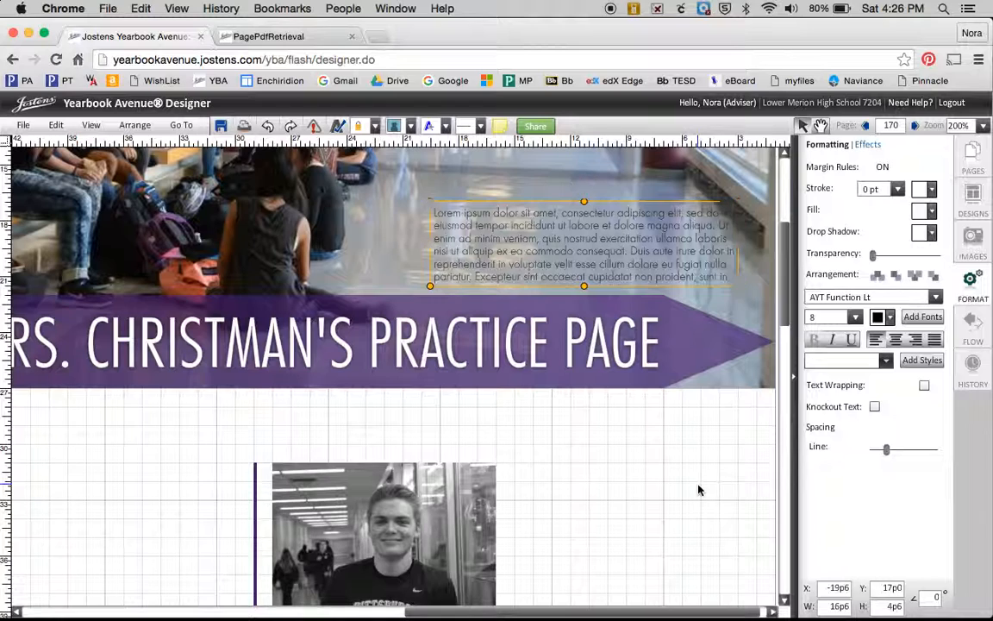
Step: Save yearbook page 170 and show the whole page
{"action": "left_click", "coordinate": [698, 490]}
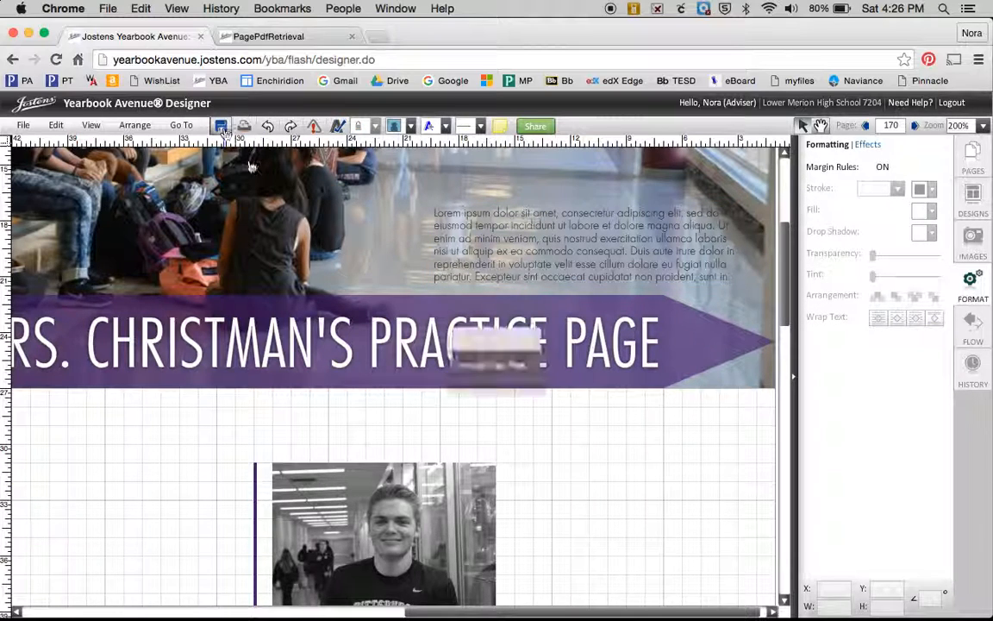
{"action": "left_click", "coordinate": [982, 126]}
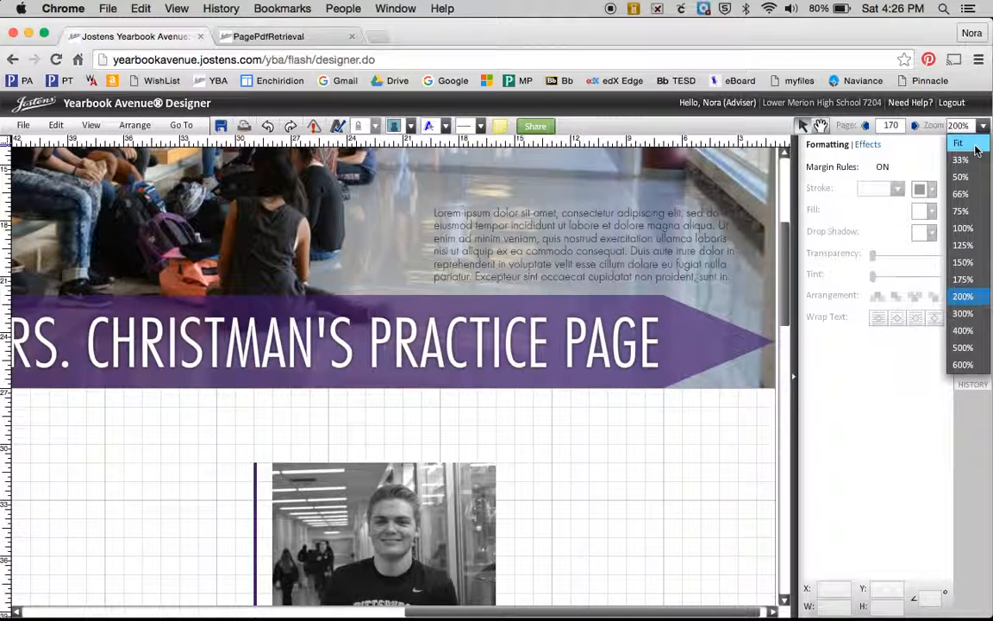
{"action": "left_click", "coordinate": [959, 142]}
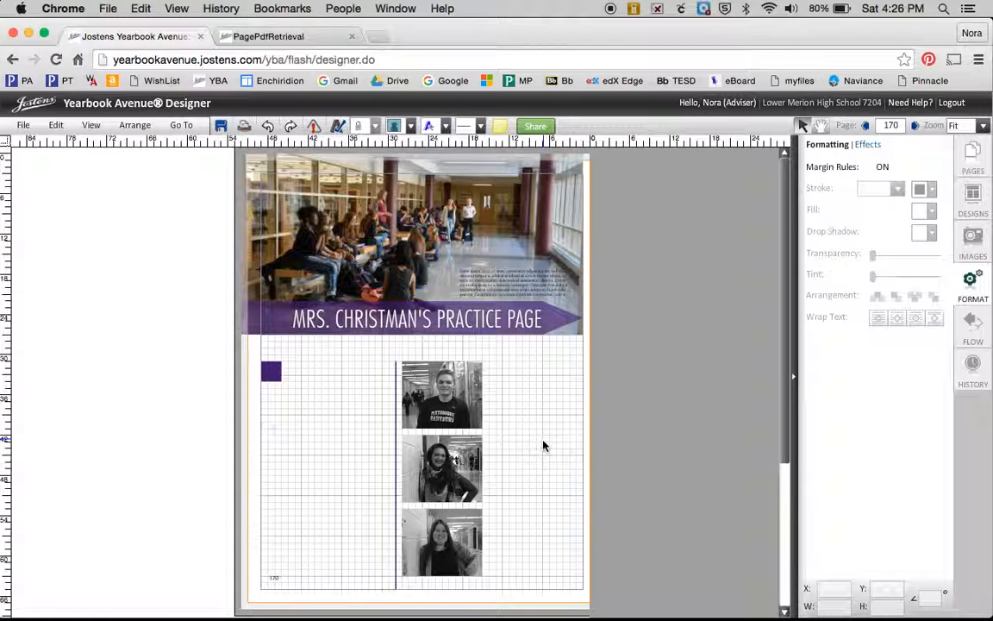